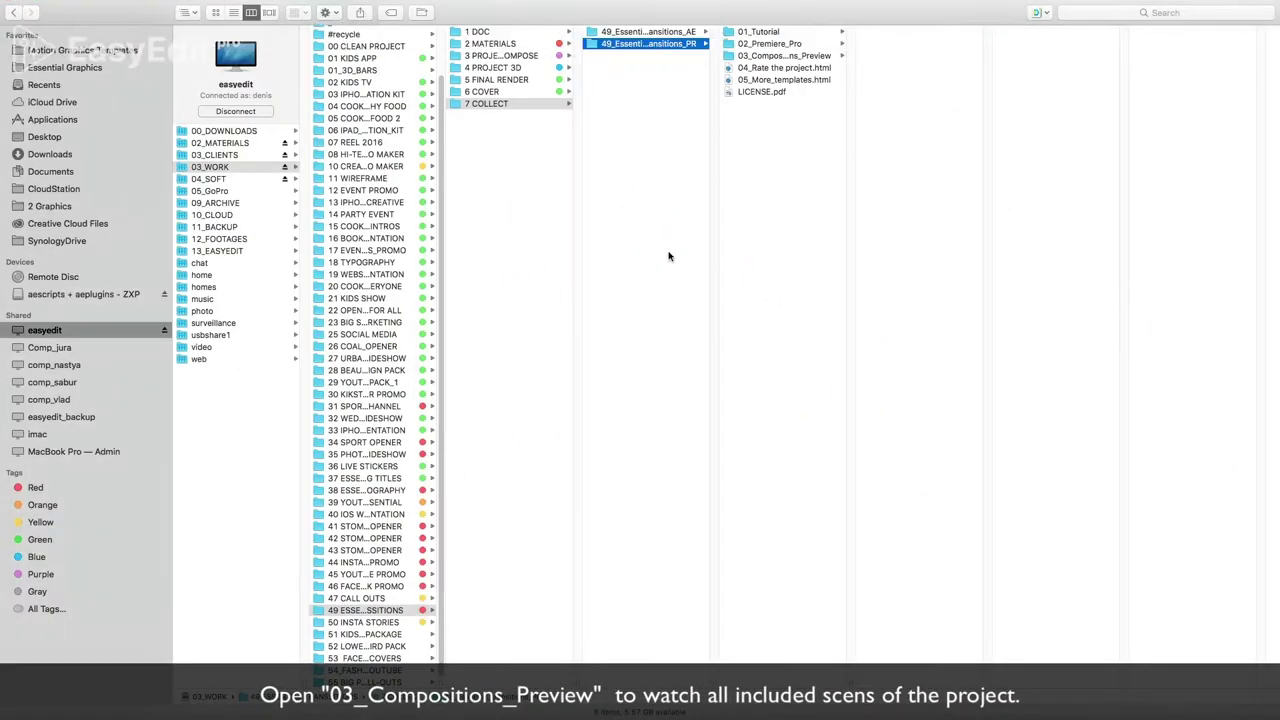
- Open preview.html from the 03_Compositions_Preview folder to view the Tropical compositions preview page
{"action": "left_click", "coordinate": [762, 57]}
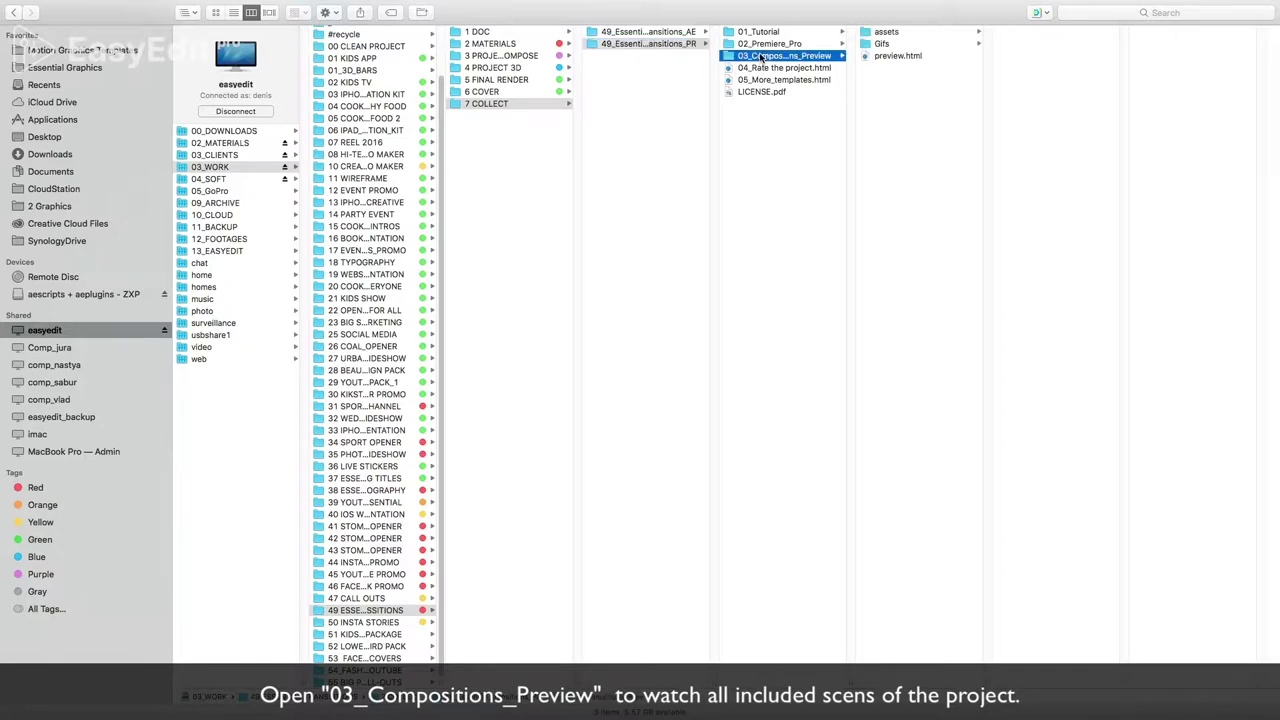
{"action": "double_click", "coordinate": [897, 56]}
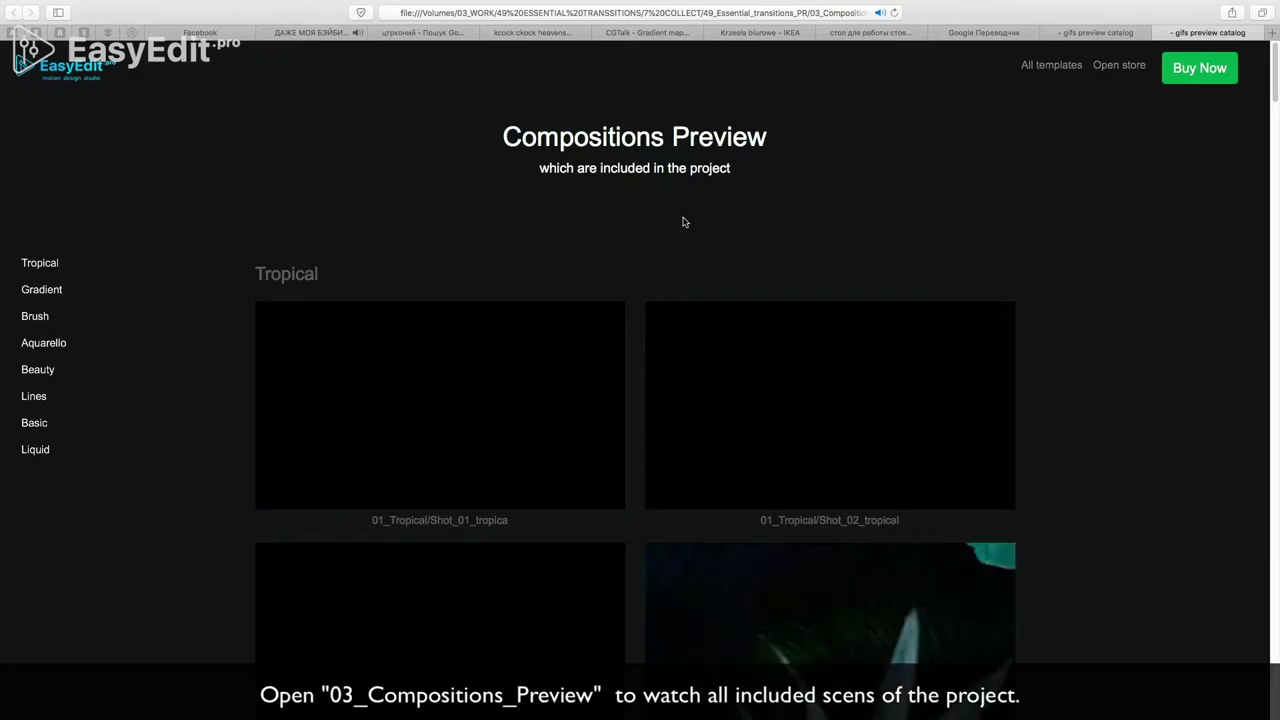
- Scroll through the Tropical, Gradient, Brush, Aquarello, Beauty, Lines, Basic and Liquid preview sections
{"action": "scroll", "coordinate": [684, 222], "scroll_direction": "down", "scroll_amount": 3}
{"action": "scroll", "coordinate": [682, 224], "scroll_direction": "down", "scroll_amount": 2}
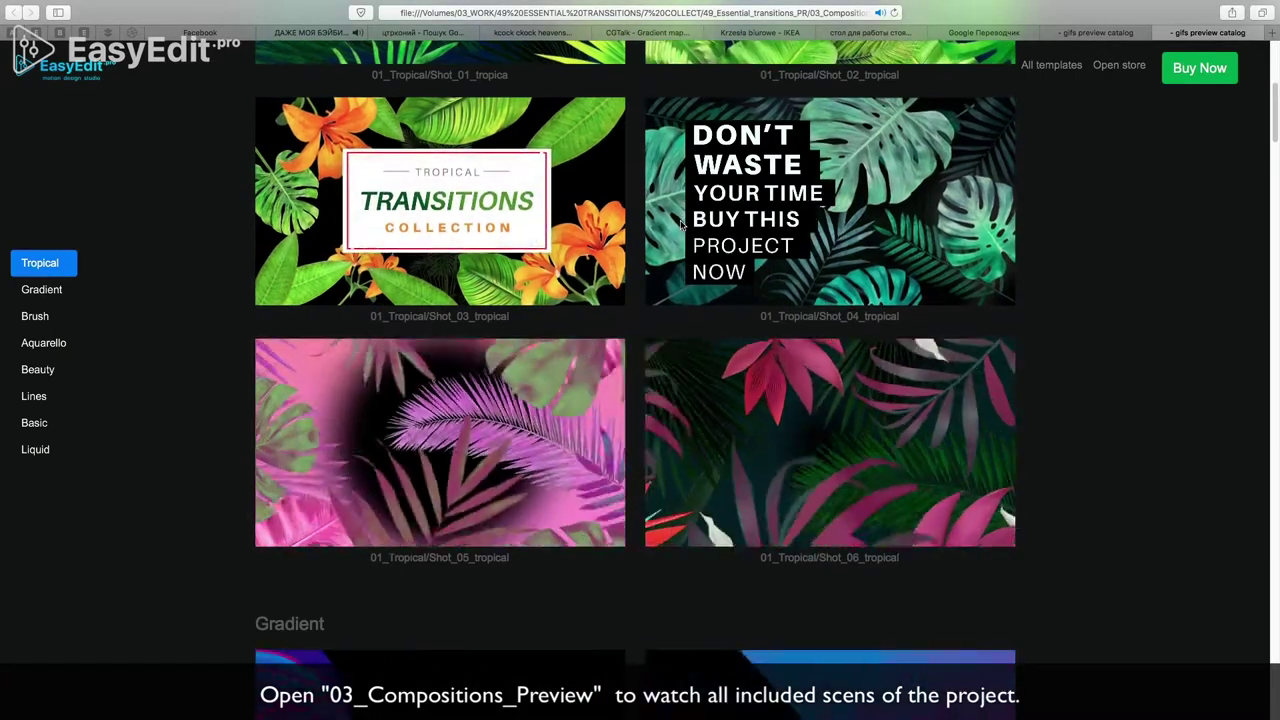
{"action": "scroll", "coordinate": [681, 225], "scroll_direction": "down", "scroll_amount": 1}
{"action": "scroll", "coordinate": [680, 225], "scroll_direction": "down", "scroll_amount": 2}
{"action": "scroll", "coordinate": [678, 226], "scroll_direction": "down", "scroll_amount": 3}
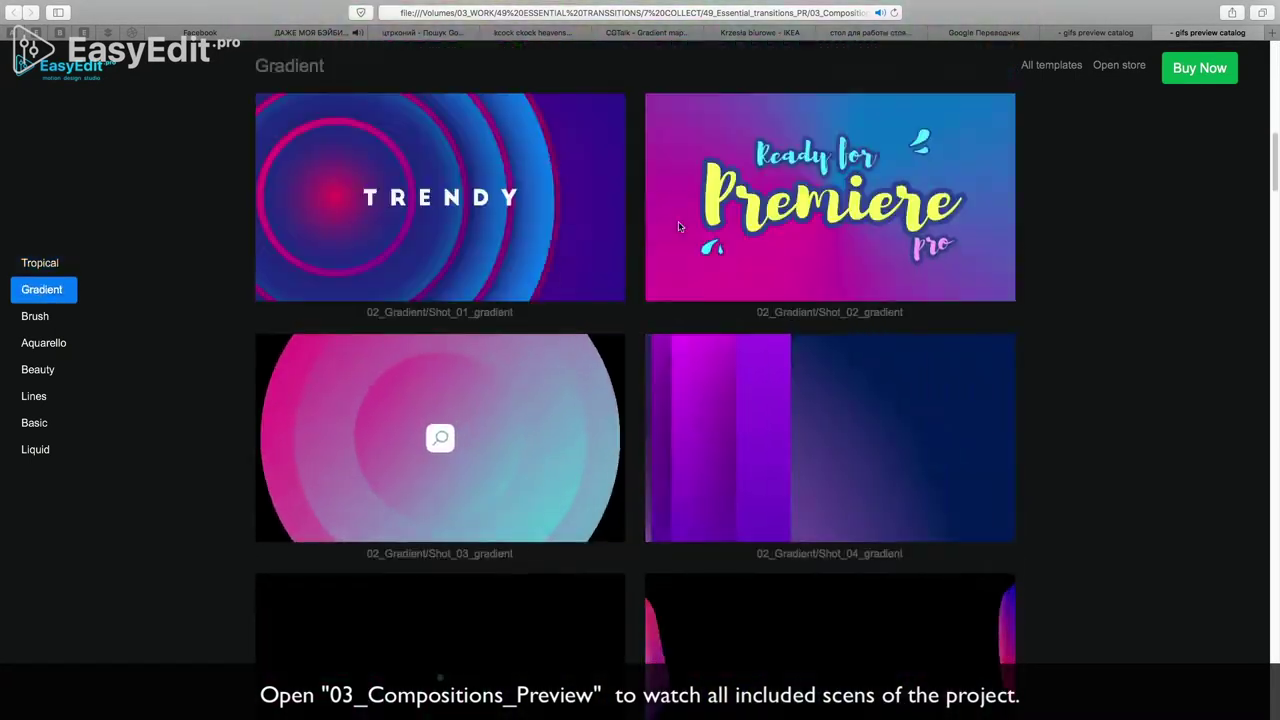
{"action": "scroll", "coordinate": [678, 227], "scroll_direction": "down", "scroll_amount": 4}
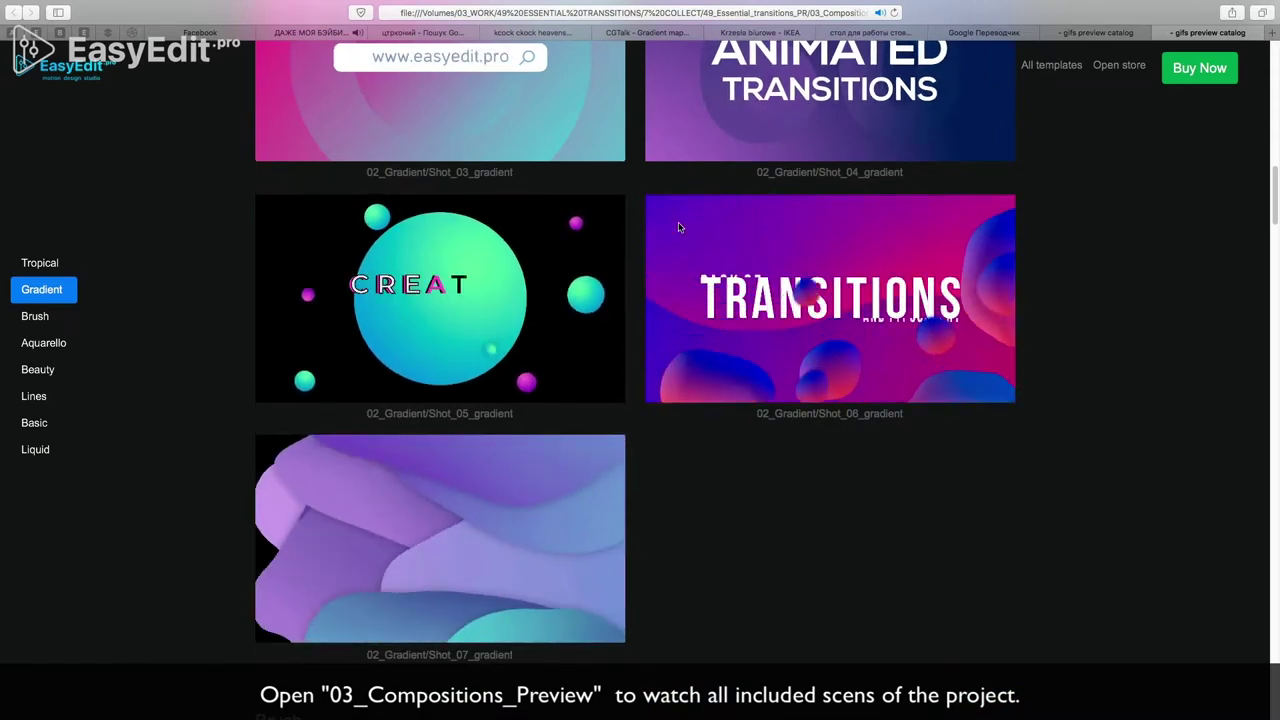
{"action": "scroll", "coordinate": [678, 228], "scroll_direction": "down", "scroll_amount": 6}
{"action": "scroll", "coordinate": [677, 228], "scroll_direction": "down", "scroll_amount": 2}
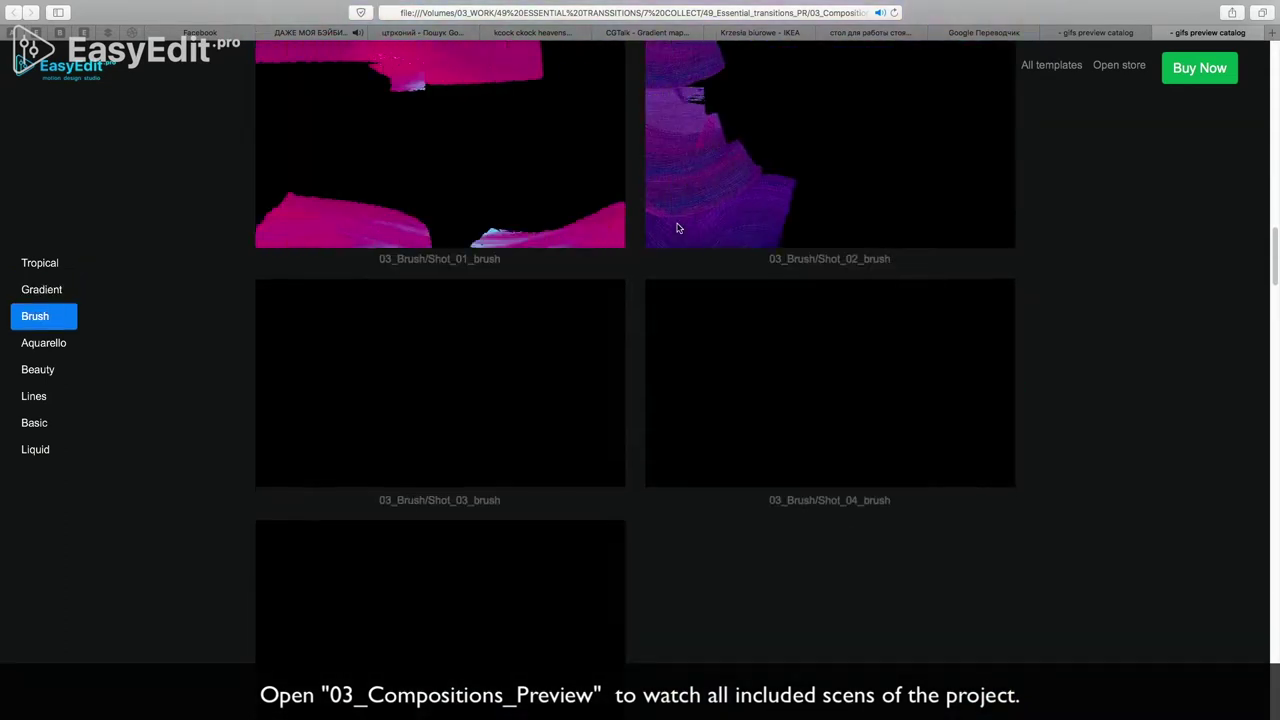
{"action": "scroll", "coordinate": [677, 228], "scroll_direction": "down", "scroll_amount": 6}
{"action": "scroll", "coordinate": [677, 228], "scroll_direction": "down", "scroll_amount": 1}
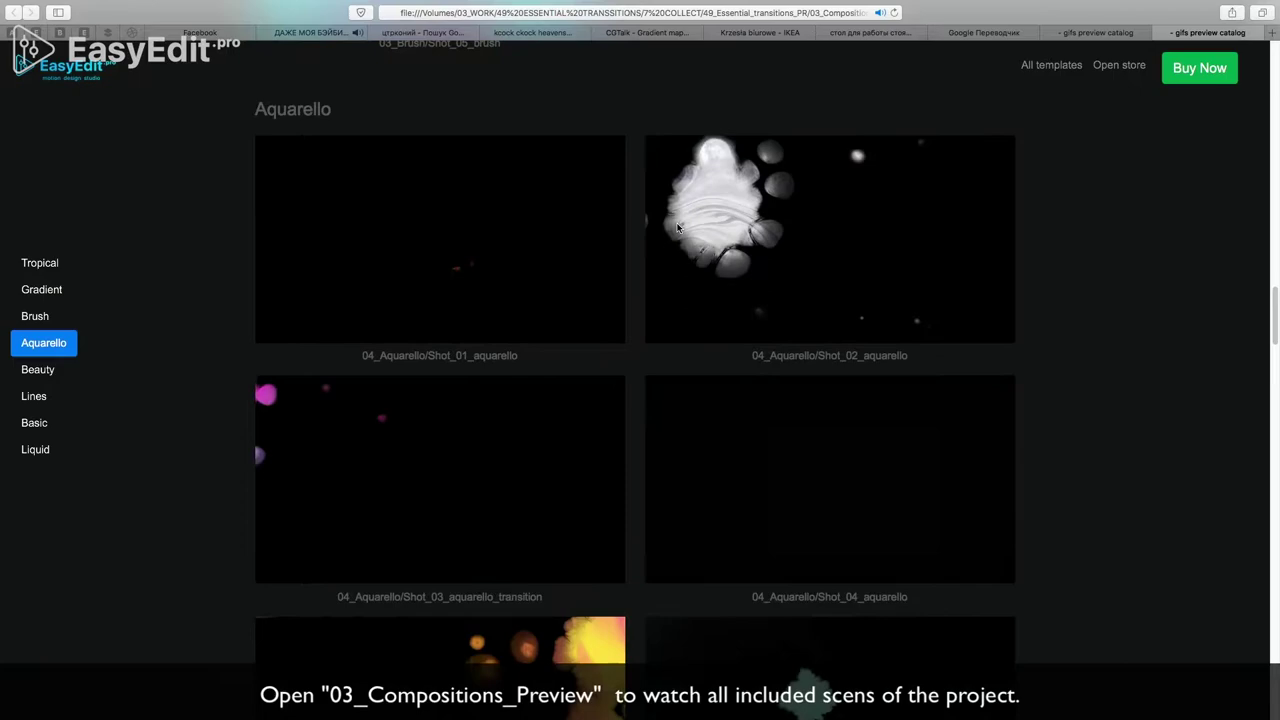
{"action": "scroll", "coordinate": [677, 228], "scroll_direction": "down", "scroll_amount": 1}
{"action": "scroll", "coordinate": [677, 228], "scroll_direction": "down", "scroll_amount": 7}
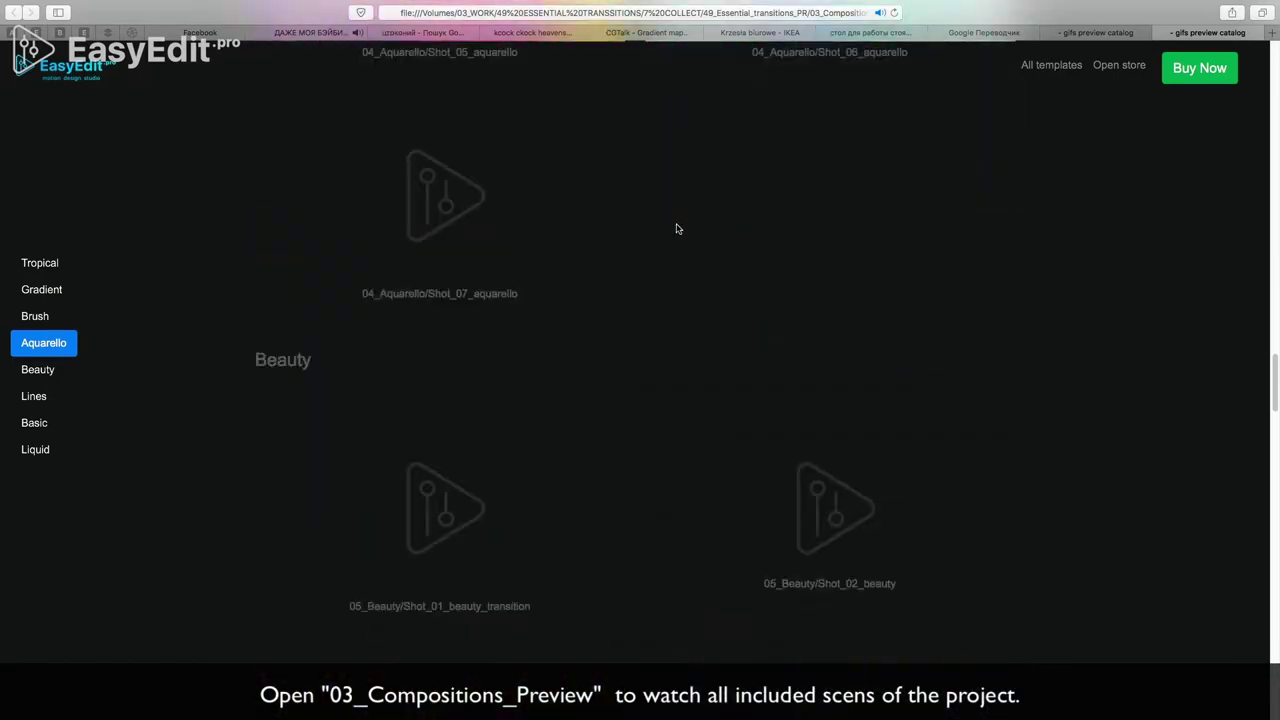
{"action": "scroll", "coordinate": [676, 229], "scroll_direction": "down", "scroll_amount": 2}
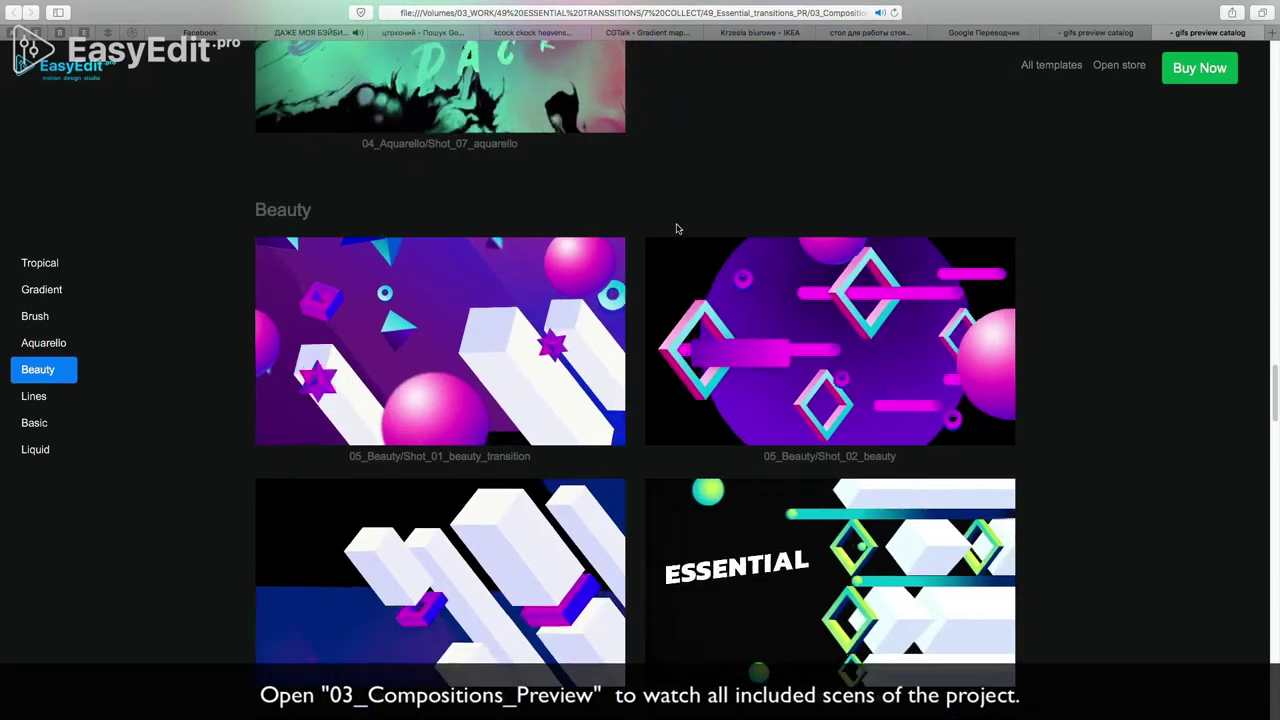
{"action": "scroll", "coordinate": [676, 229], "scroll_direction": "down", "scroll_amount": 1}
{"action": "scroll", "coordinate": [676, 229], "scroll_direction": "down", "scroll_amount": 4}
{"action": "scroll", "coordinate": [676, 229], "scroll_direction": "down", "scroll_amount": 5}
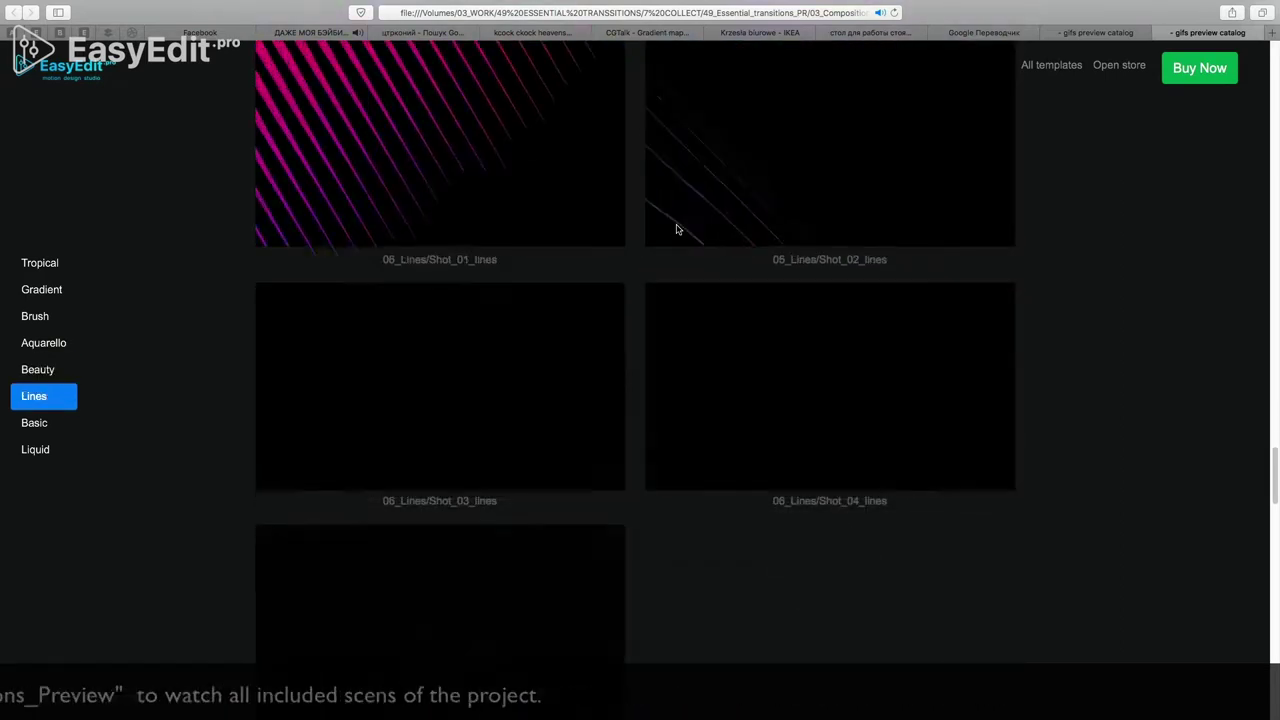
{"action": "scroll", "coordinate": [676, 229], "scroll_direction": "down", "scroll_amount": 4}
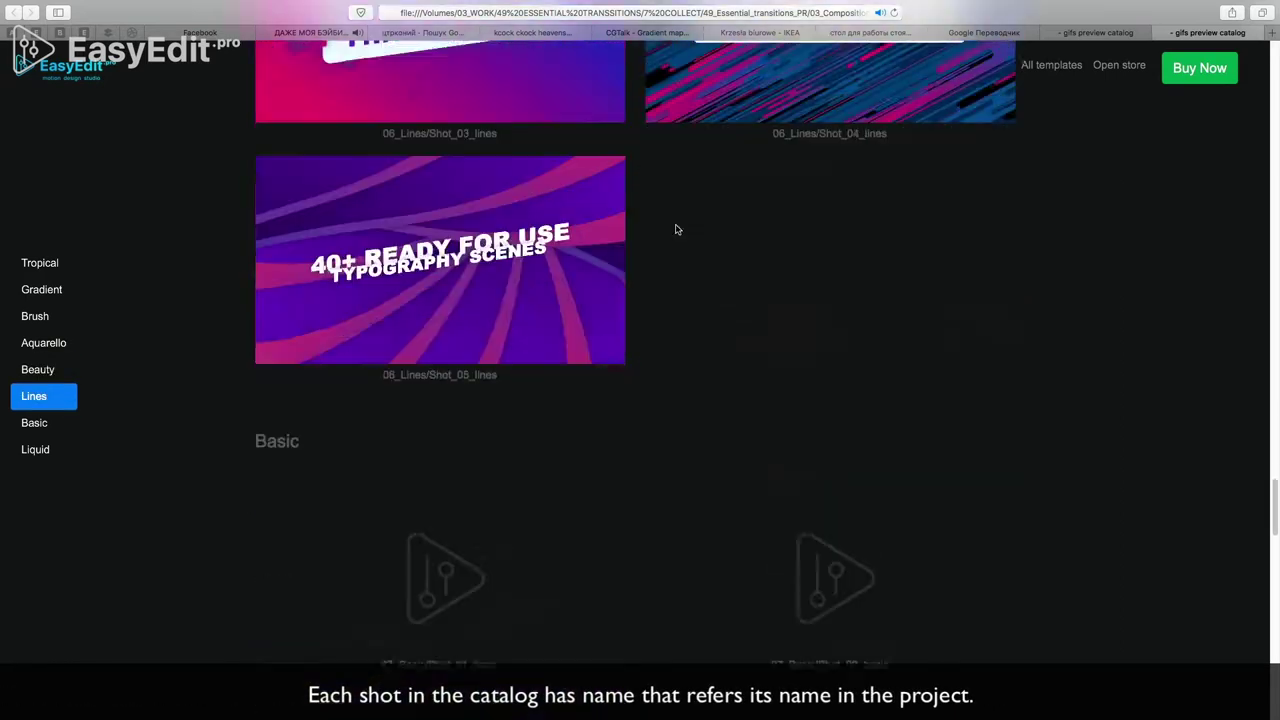
{"action": "scroll", "coordinate": [676, 229], "scroll_direction": "down", "scroll_amount": 3}
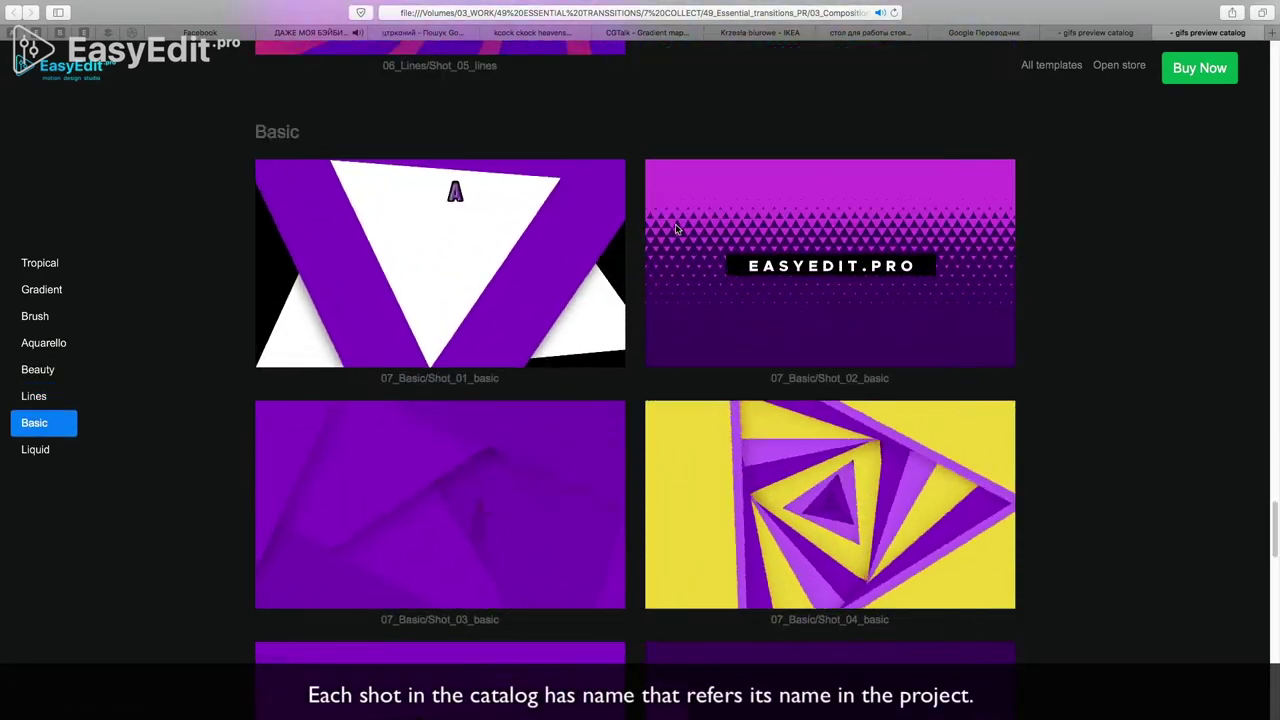
{"action": "scroll", "coordinate": [676, 229], "scroll_direction": "down", "scroll_amount": 1}
{"action": "scroll", "coordinate": [676, 229], "scroll_direction": "down", "scroll_amount": 1}
{"action": "scroll", "coordinate": [676, 229], "scroll_direction": "down", "scroll_amount": 1}
{"action": "scroll", "coordinate": [676, 229], "scroll_direction": "down", "scroll_amount": 4}
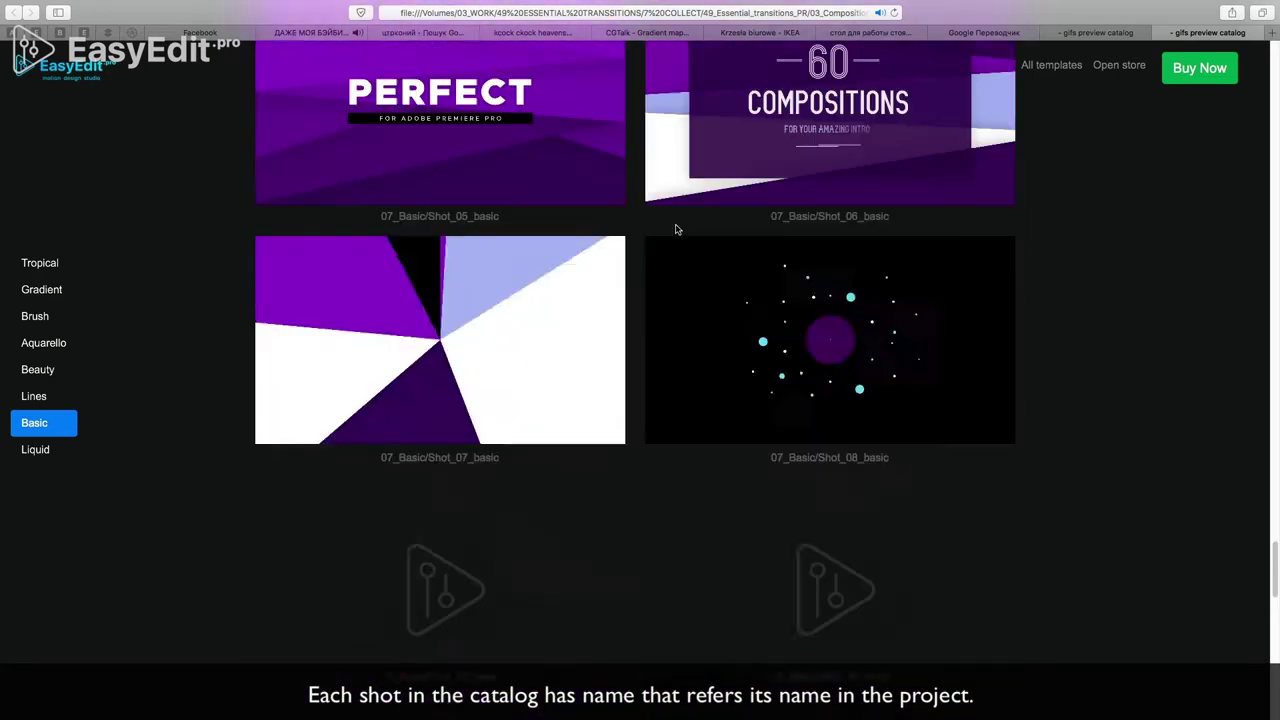
{"action": "scroll", "coordinate": [676, 229], "scroll_direction": "down", "scroll_amount": 2}
{"action": "scroll", "coordinate": [676, 229], "scroll_direction": "down", "scroll_amount": 1}
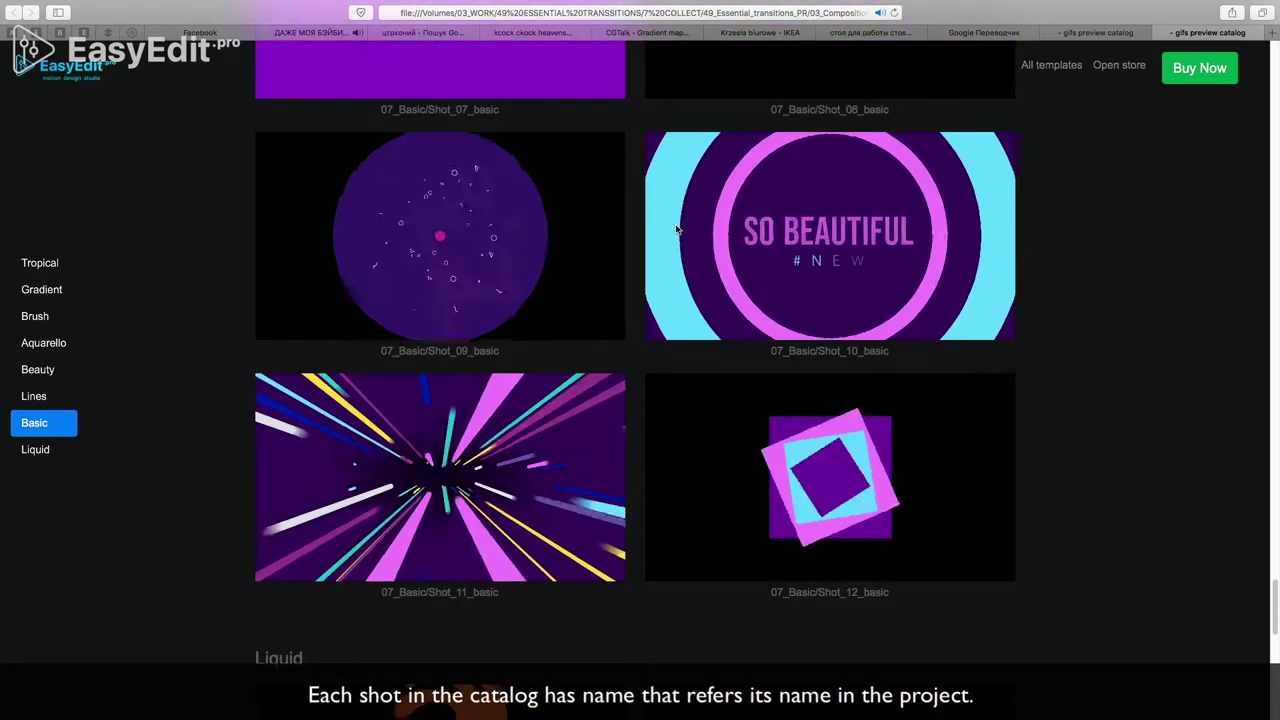
{"action": "scroll", "coordinate": [676, 229], "scroll_direction": "down", "scroll_amount": 5}
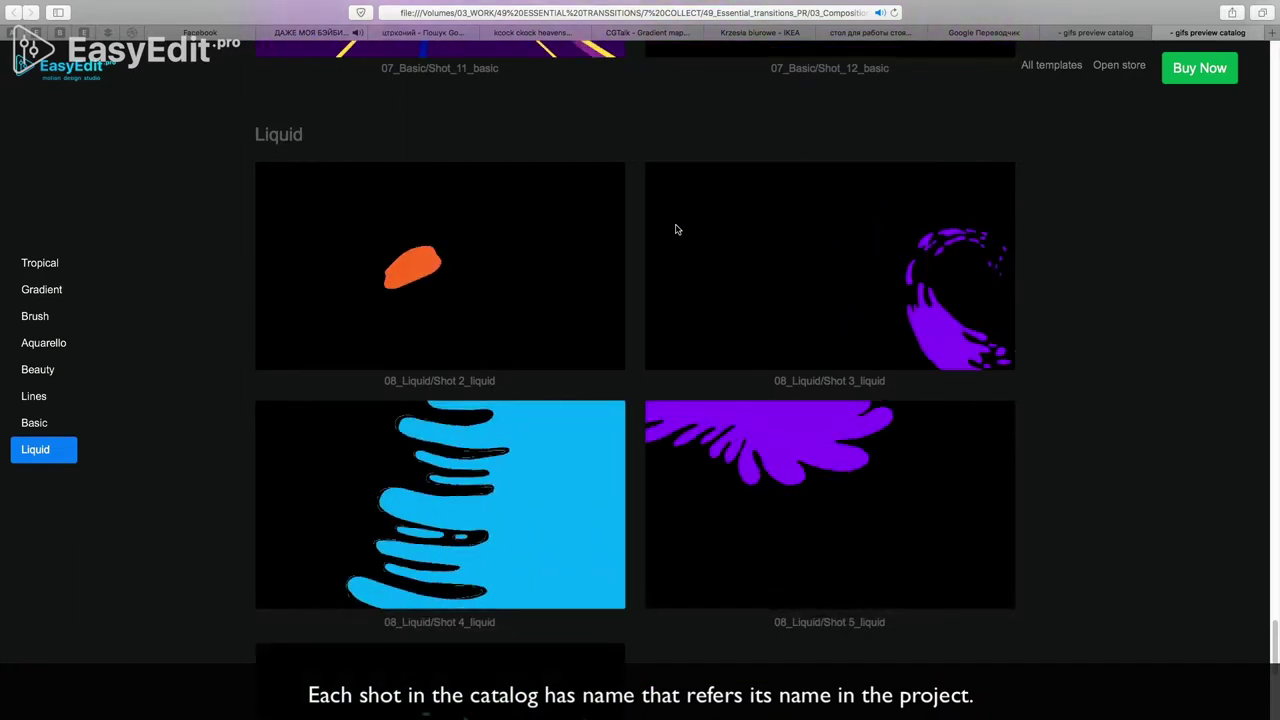
{"action": "scroll", "coordinate": [675, 229], "scroll_direction": "down", "scroll_amount": 1}
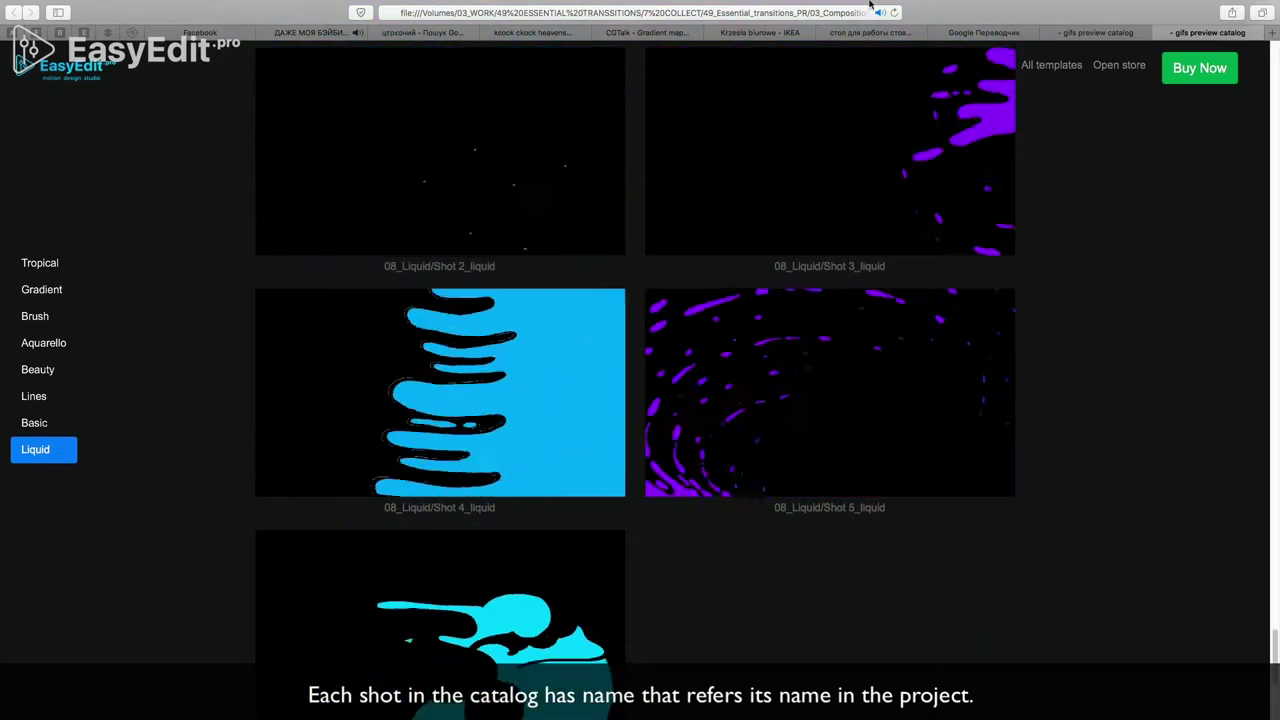
{"action": "left_click", "coordinate": [761, 7]}
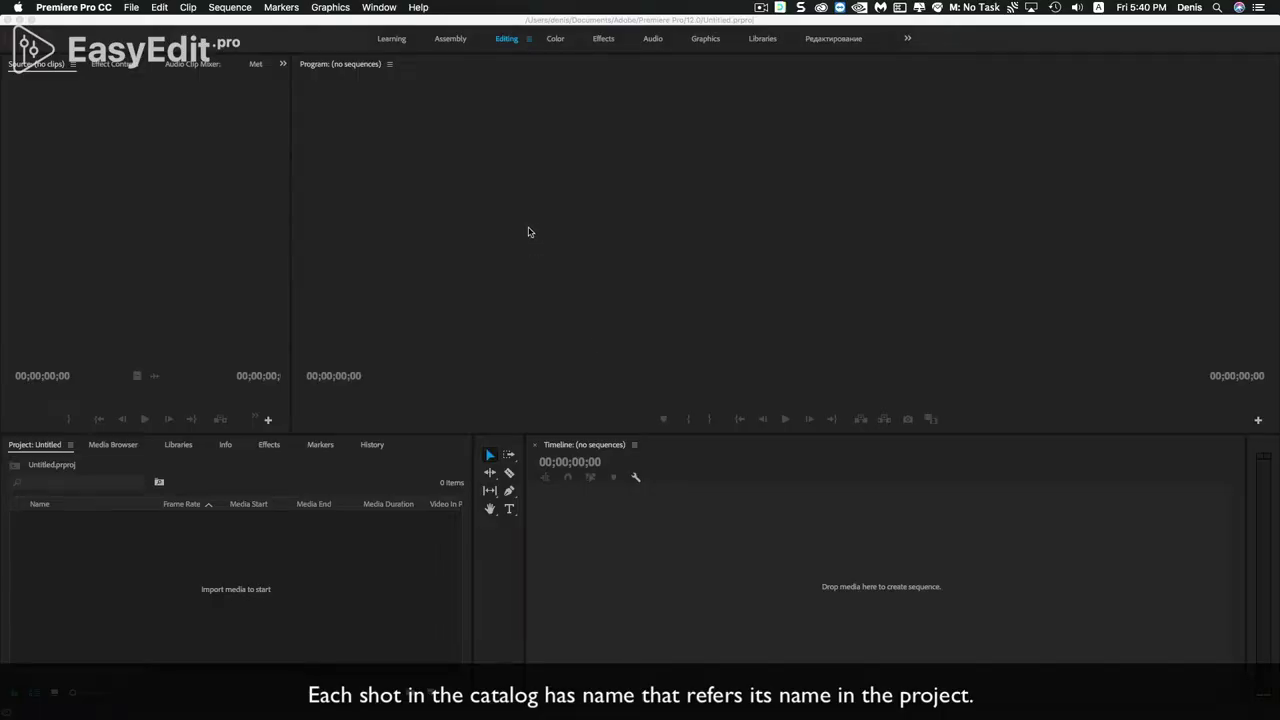
- Show the Essential Graphics panel via the Window menu and filter its Browse list by 49_easyedit
{"action": "left_click", "coordinate": [379, 7]}
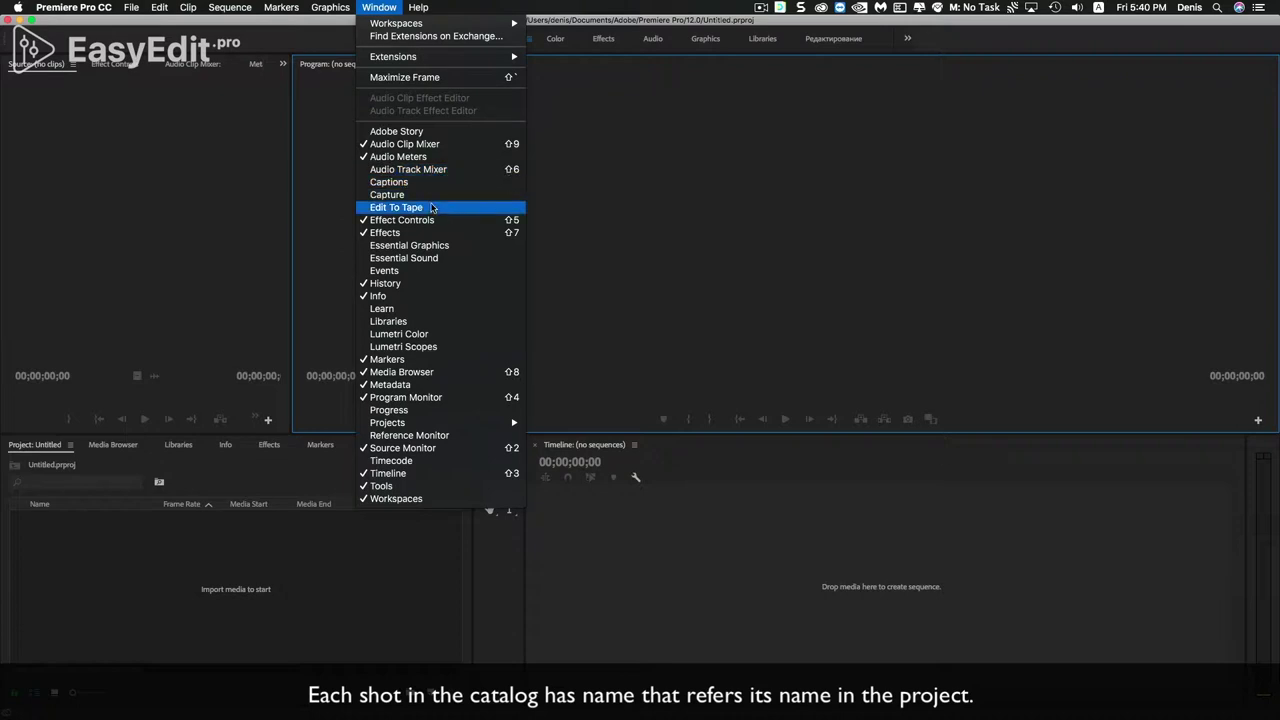
{"action": "left_click", "coordinate": [476, 251]}
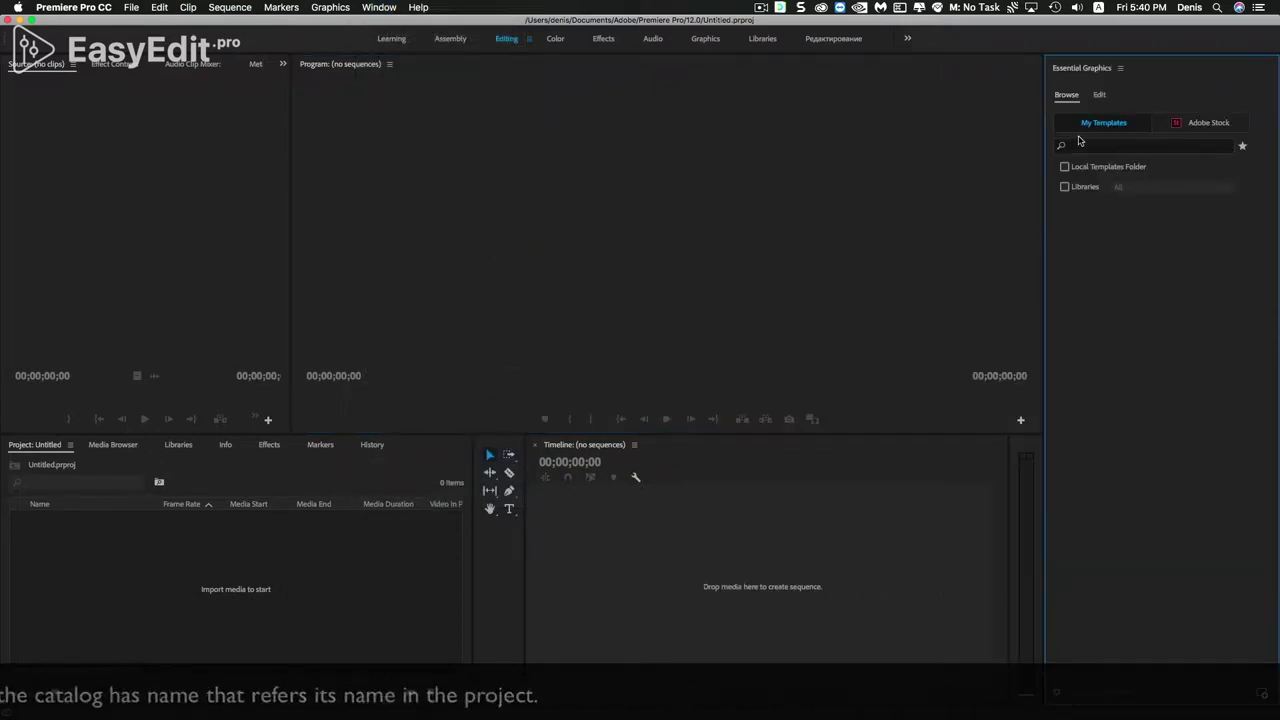
{"action": "left_click", "coordinate": [1079, 145]}
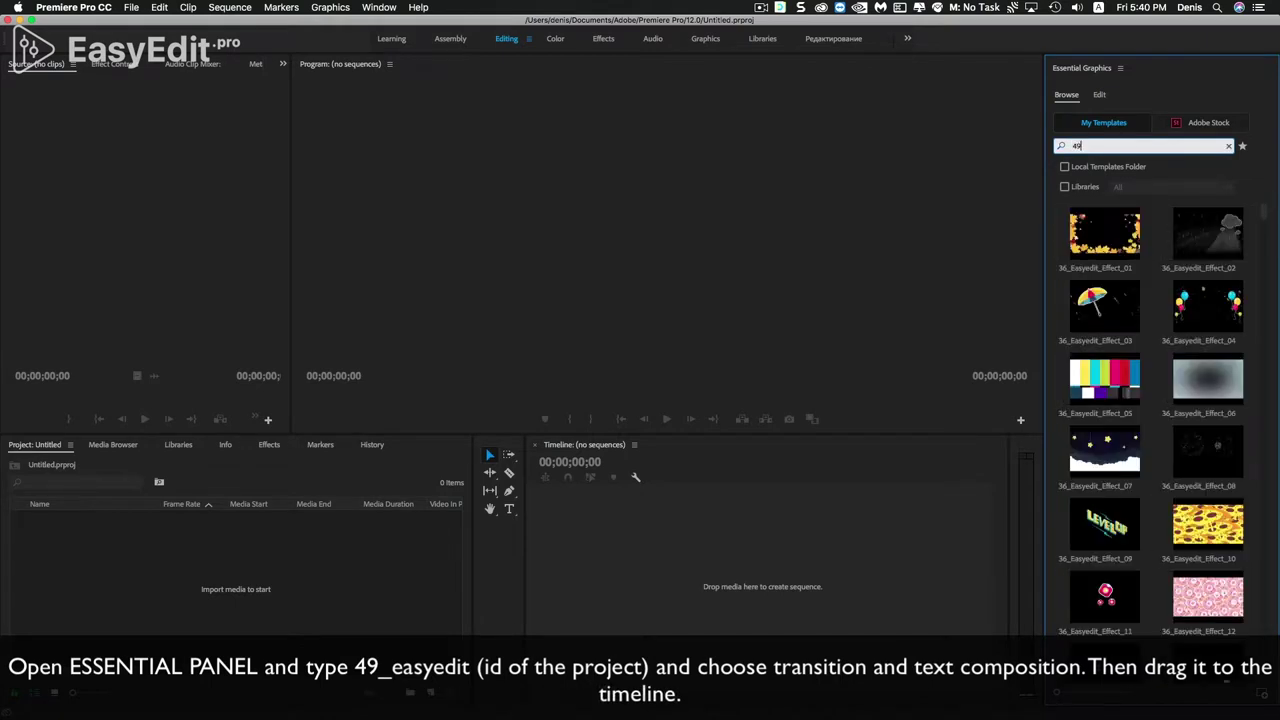
{"action": "type", "text": "49_easyed"}
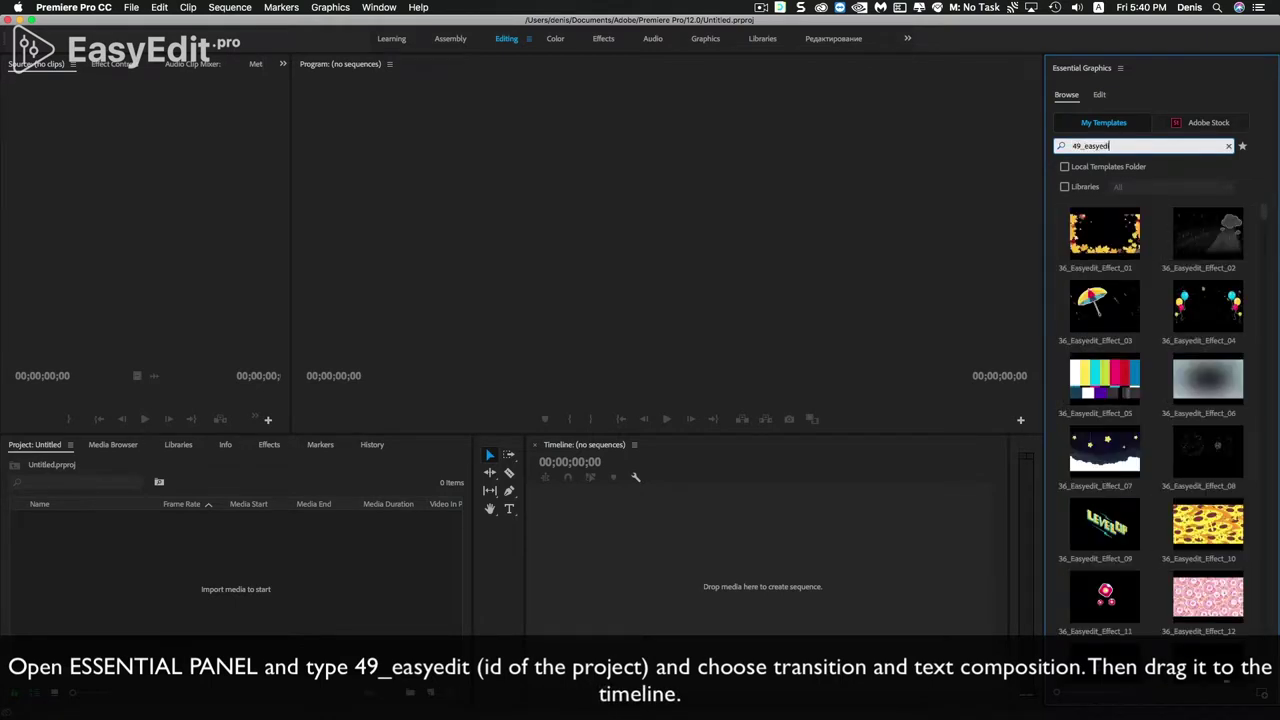
{"action": "type", "text": "it"}
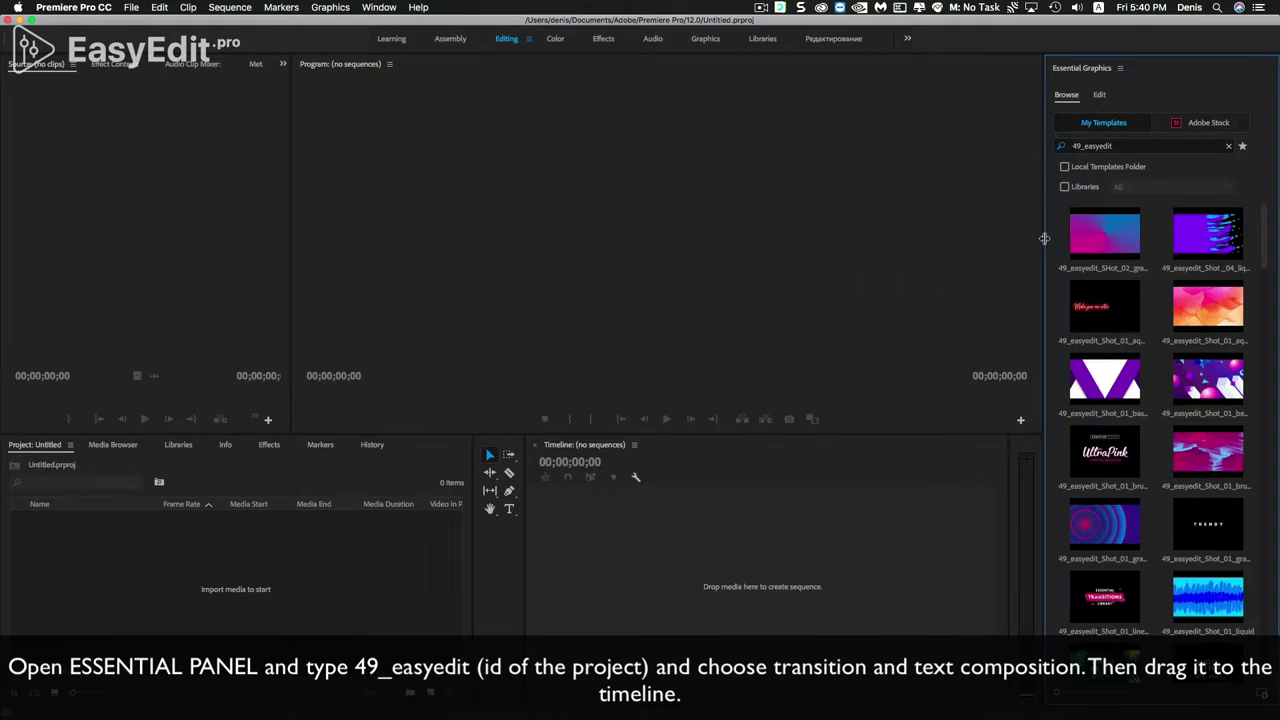
{"action": "left_click_drag", "start_coordinate": [1044, 238], "coordinate": [720, 238]}
{"action": "scroll", "coordinate": [950, 270], "scroll_direction": "down", "scroll_amount": 2}
{"action": "scroll", "coordinate": [960, 285], "scroll_direction": "down", "scroll_amount": 2}
{"action": "scroll", "coordinate": [975, 305], "scroll_direction": "down", "scroll_amount": 2}
{"action": "scroll", "coordinate": [993, 330], "scroll_direction": "down", "scroll_amount": 2}
{"action": "scroll", "coordinate": [993, 330], "scroll_direction": "down", "scroll_amount": 2}
{"action": "scroll", "coordinate": [993, 330], "scroll_direction": "down", "scroll_amount": 2}
{"action": "scroll", "coordinate": [993, 330], "scroll_direction": "down", "scroll_amount": 2}
{"action": "scroll", "coordinate": [993, 330], "scroll_direction": "down", "scroll_amount": 1}
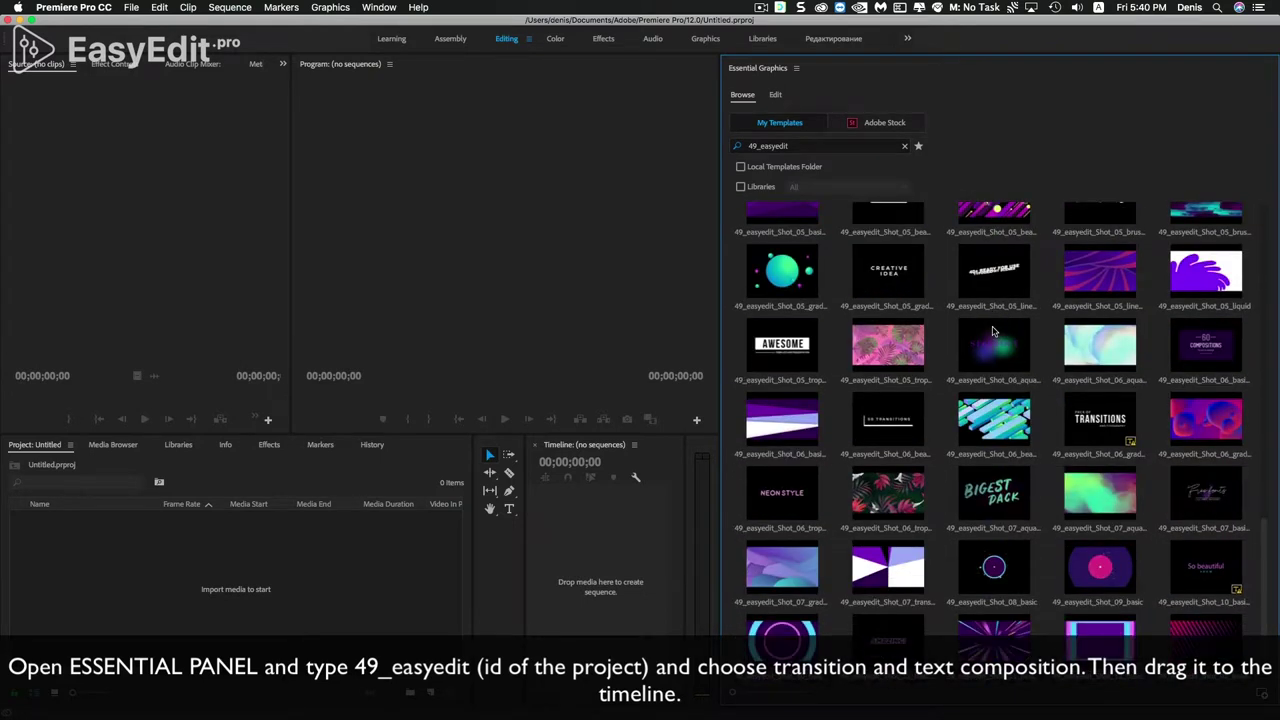
{"action": "scroll", "coordinate": [993, 331], "scroll_direction": "up", "scroll_amount": 2}
{"action": "scroll", "coordinate": [993, 331], "scroll_direction": "up", "scroll_amount": 2}
{"action": "scroll", "coordinate": [993, 331], "scroll_direction": "up", "scroll_amount": 2}
{"action": "scroll", "coordinate": [993, 331], "scroll_direction": "up", "scroll_amount": 2}
{"action": "scroll", "coordinate": [993, 331], "scroll_direction": "up", "scroll_amount": 3}
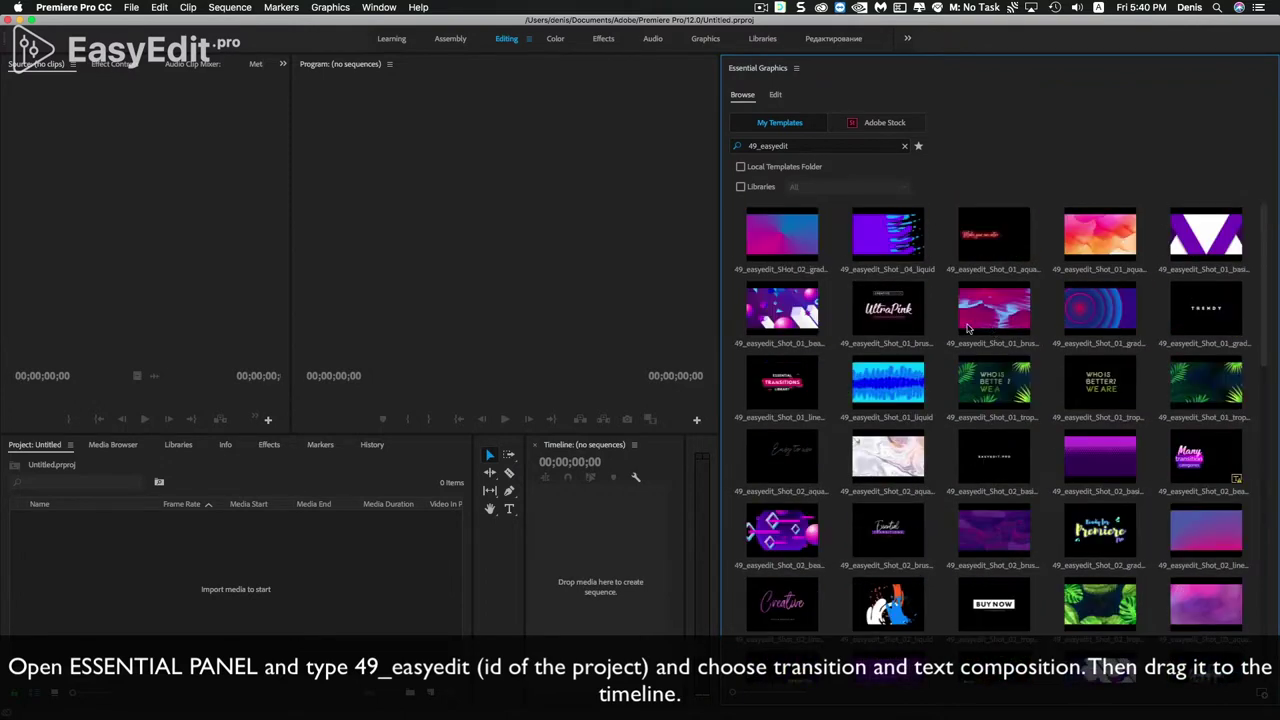
{"action": "left_click_drag", "start_coordinate": [719, 348], "coordinate": [1004, 354]}
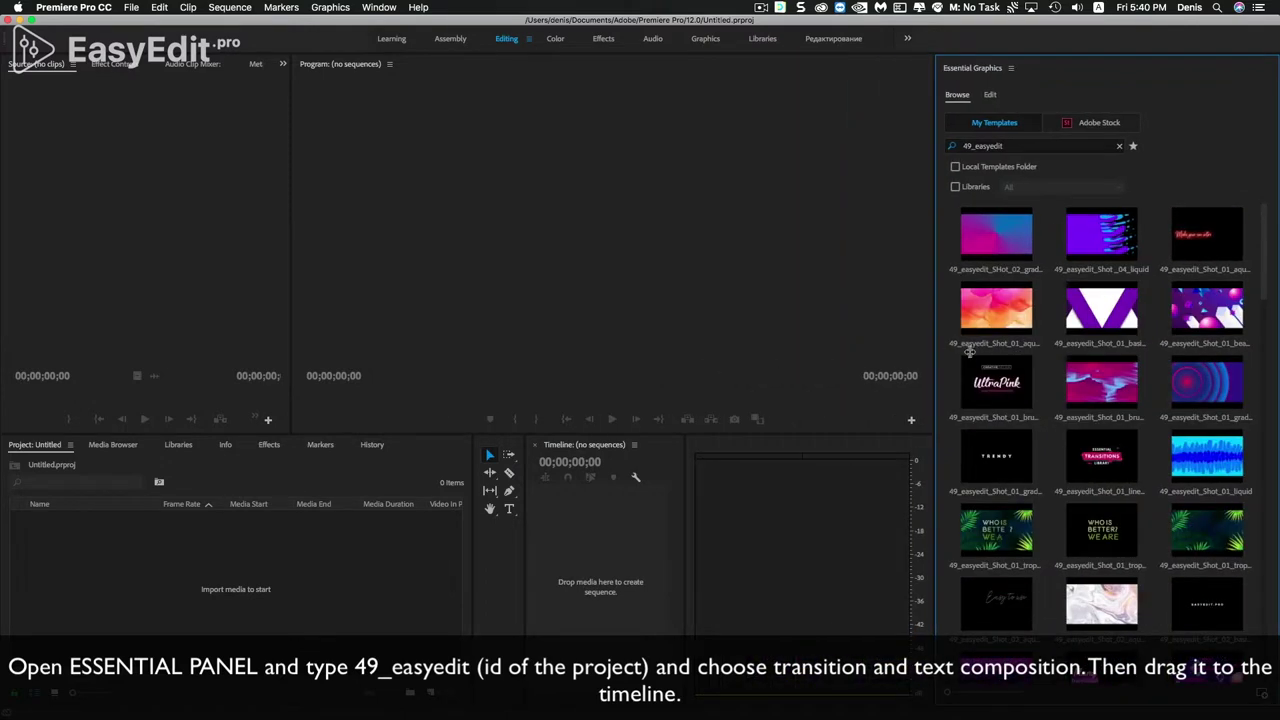
- Import the video clip 829693245.mp4 with Cmd+I and select it in the Project panel
{"action": "right_click", "coordinate": [292, 640]}
{"action": "mouse_move", "coordinate": [349, 645]}
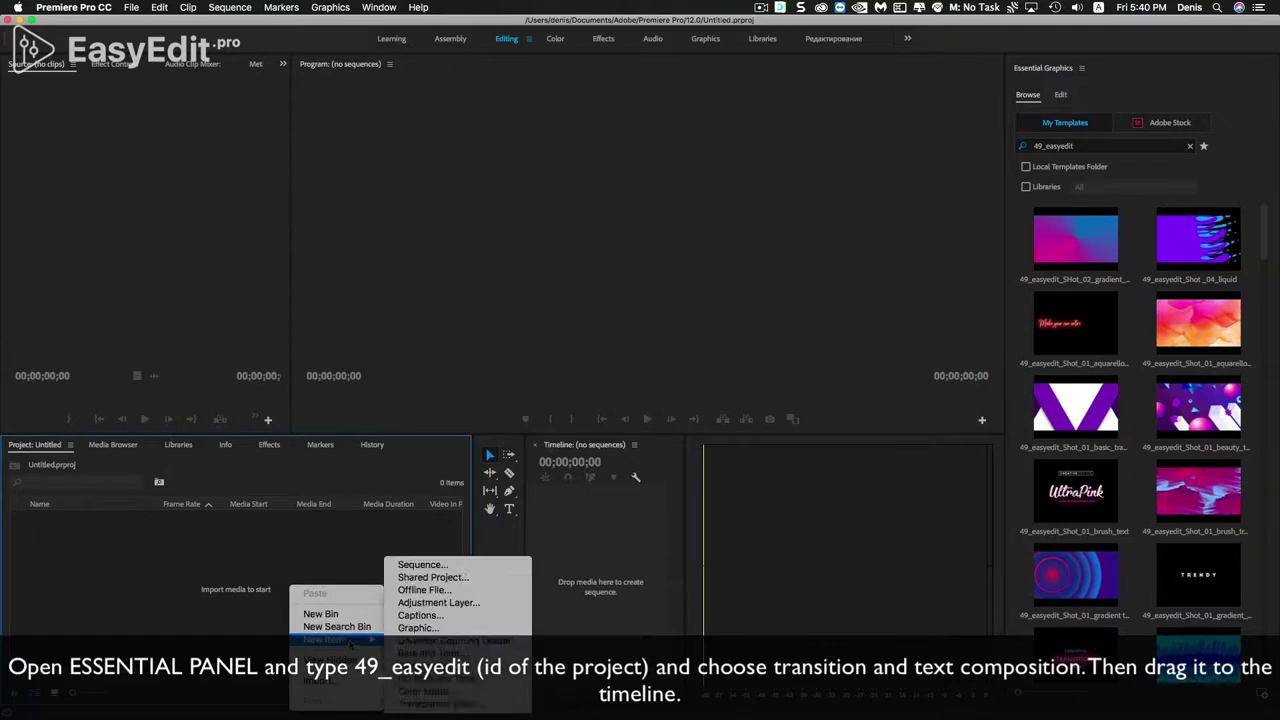
{"action": "key", "text": "Escape"}
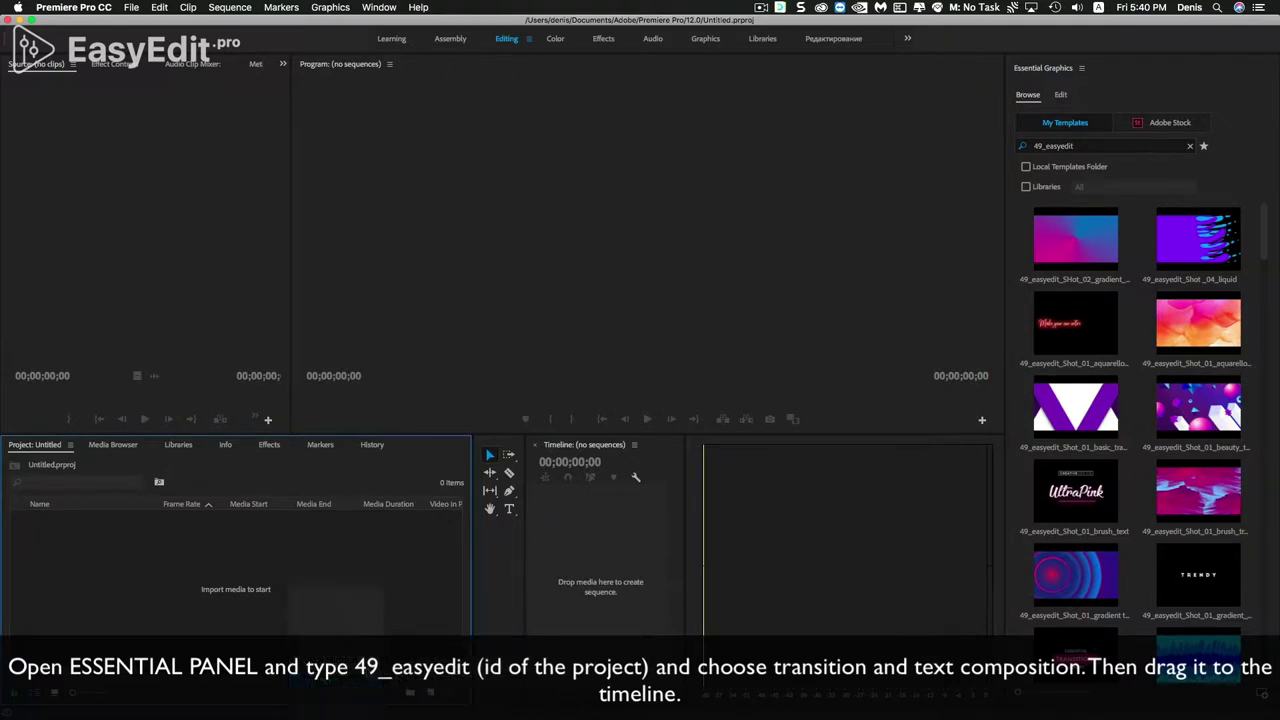
{"action": "key", "text": "super+i"}
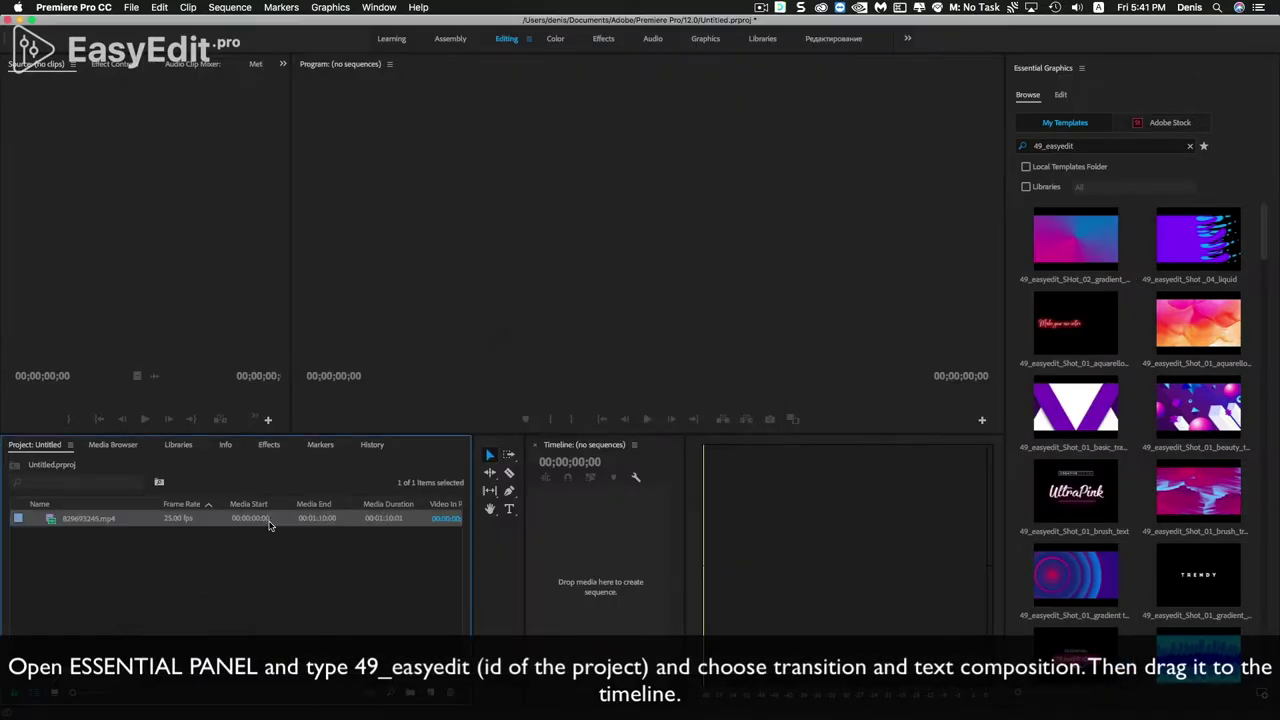
{"action": "left_click", "coordinate": [165, 530]}
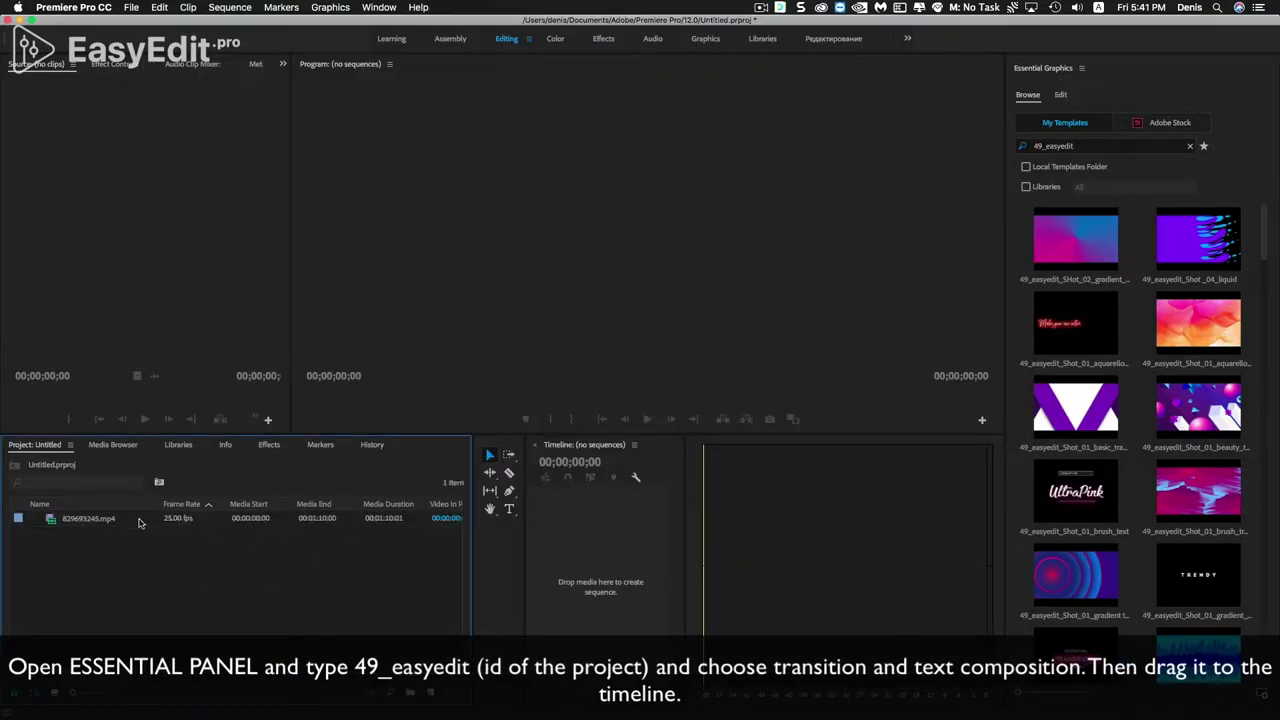
{"action": "left_click", "coordinate": [99, 520]}
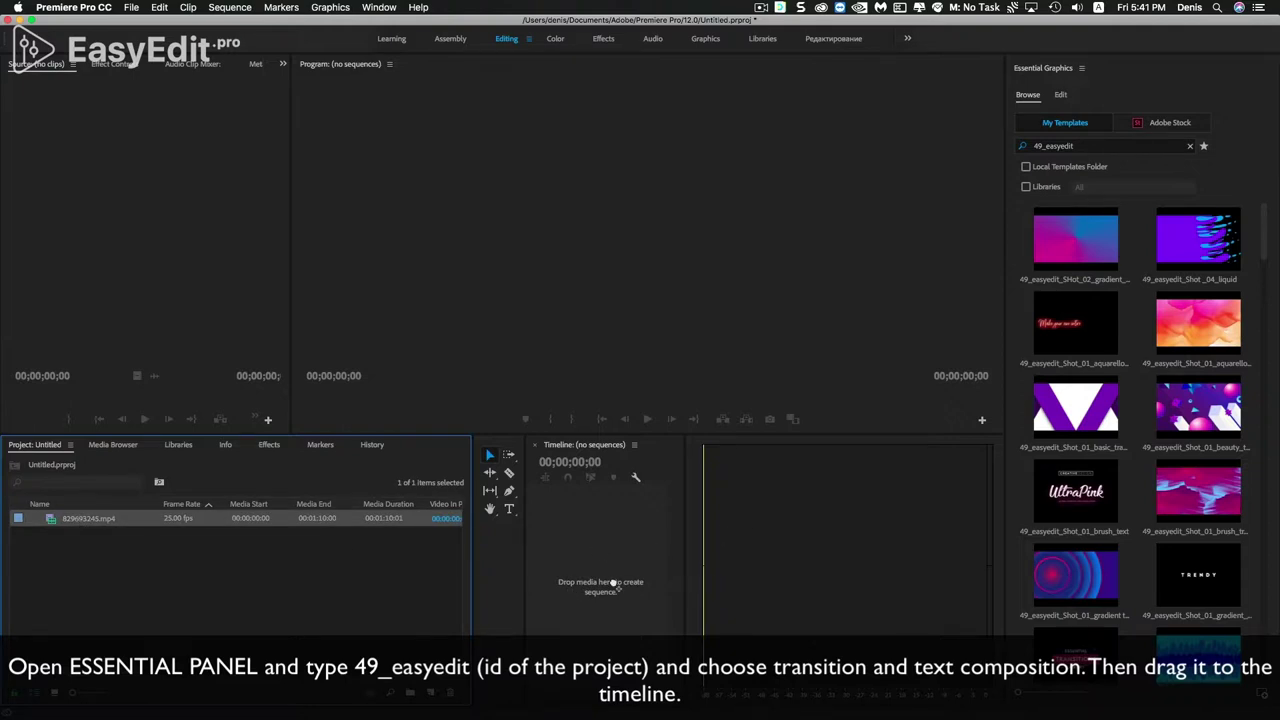
- Widen the Timeline panel, zoom it to fit the clip, and park the playhead near 17 seconds
{"action": "left_click_drag", "start_coordinate": [683, 535], "coordinate": [968, 530]}
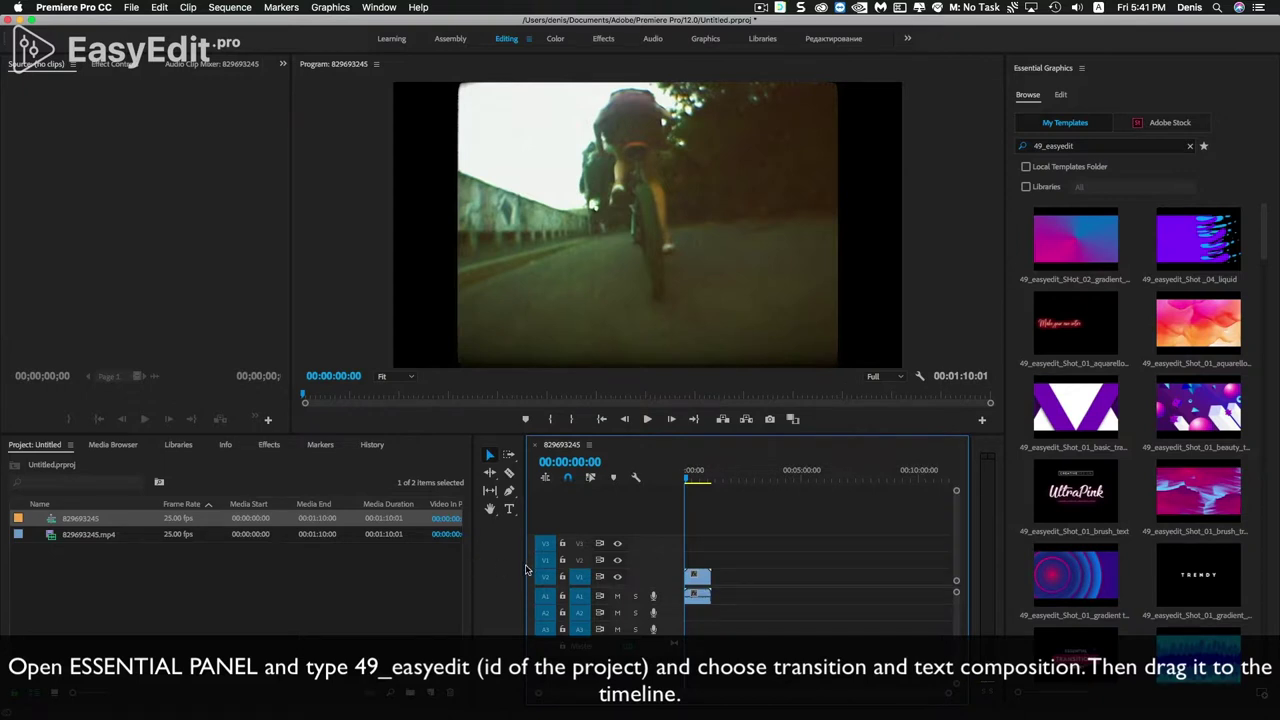
{"action": "left_click_drag", "start_coordinate": [523, 567], "coordinate": [275, 567]}
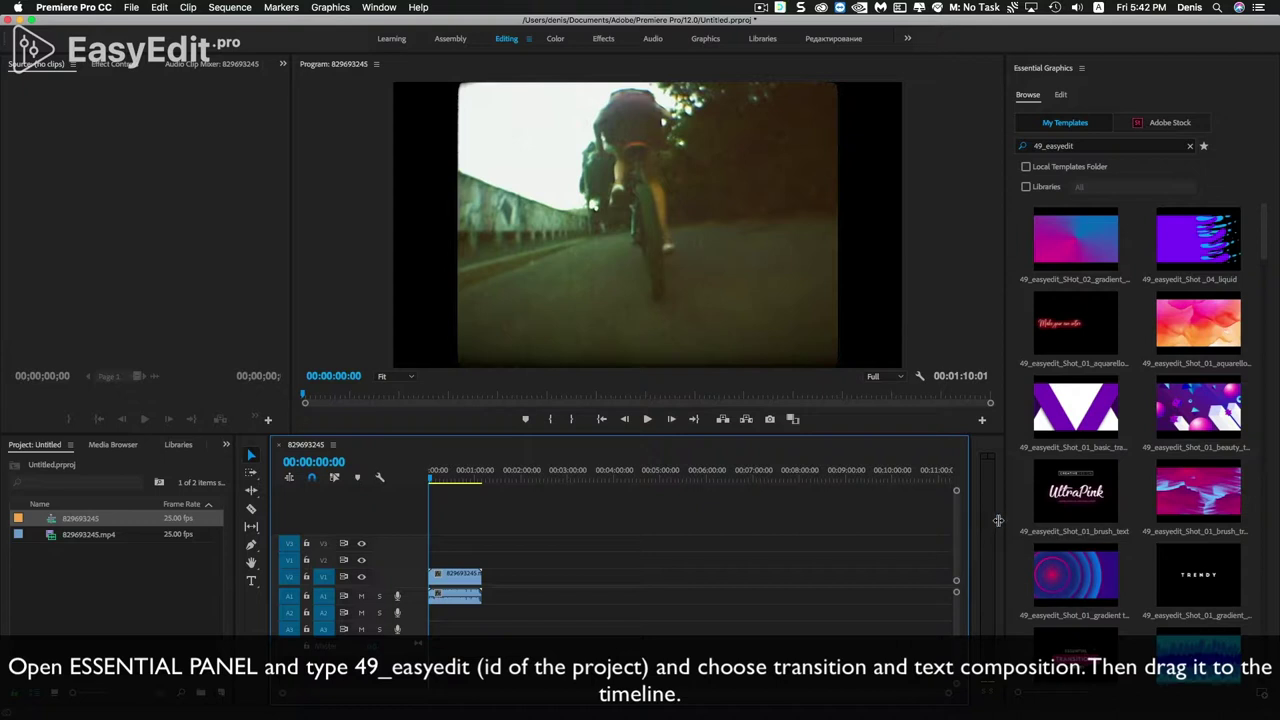
{"action": "left_click", "coordinate": [451, 480]}
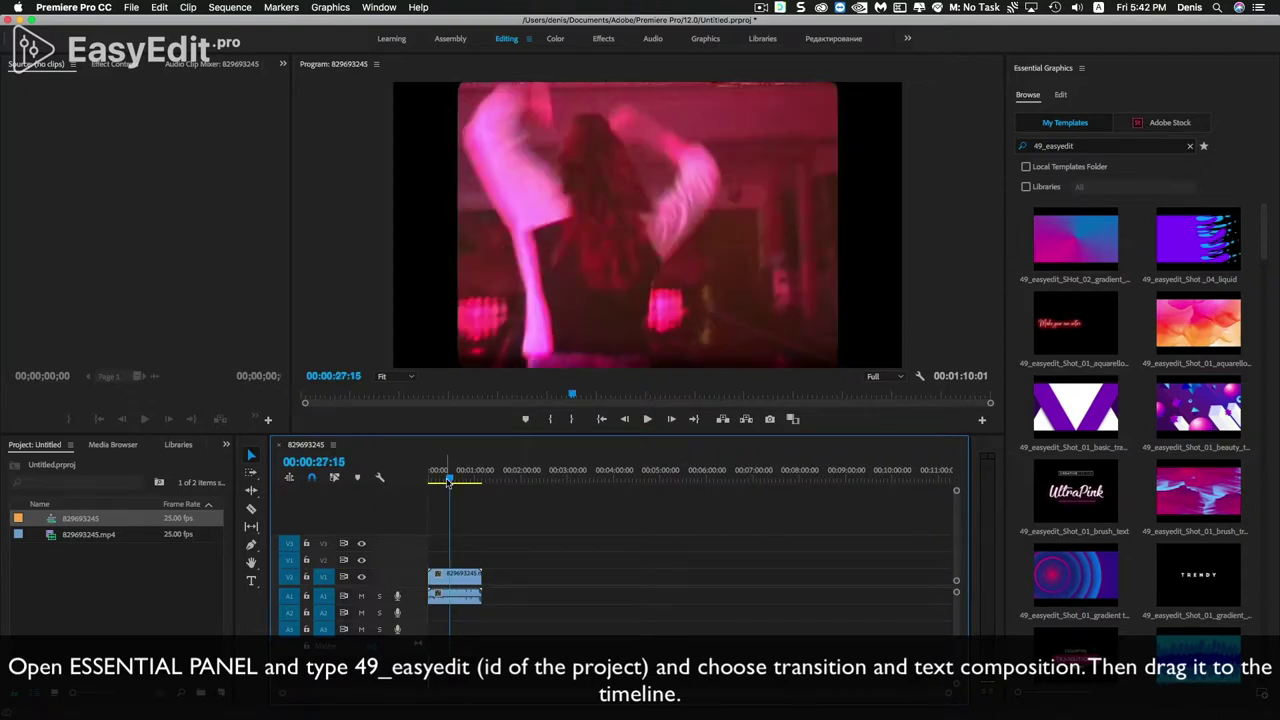
{"action": "key", "text": "backslash"}
{"action": "left_click_drag", "start_coordinate": [449, 482], "coordinate": [600, 485]}
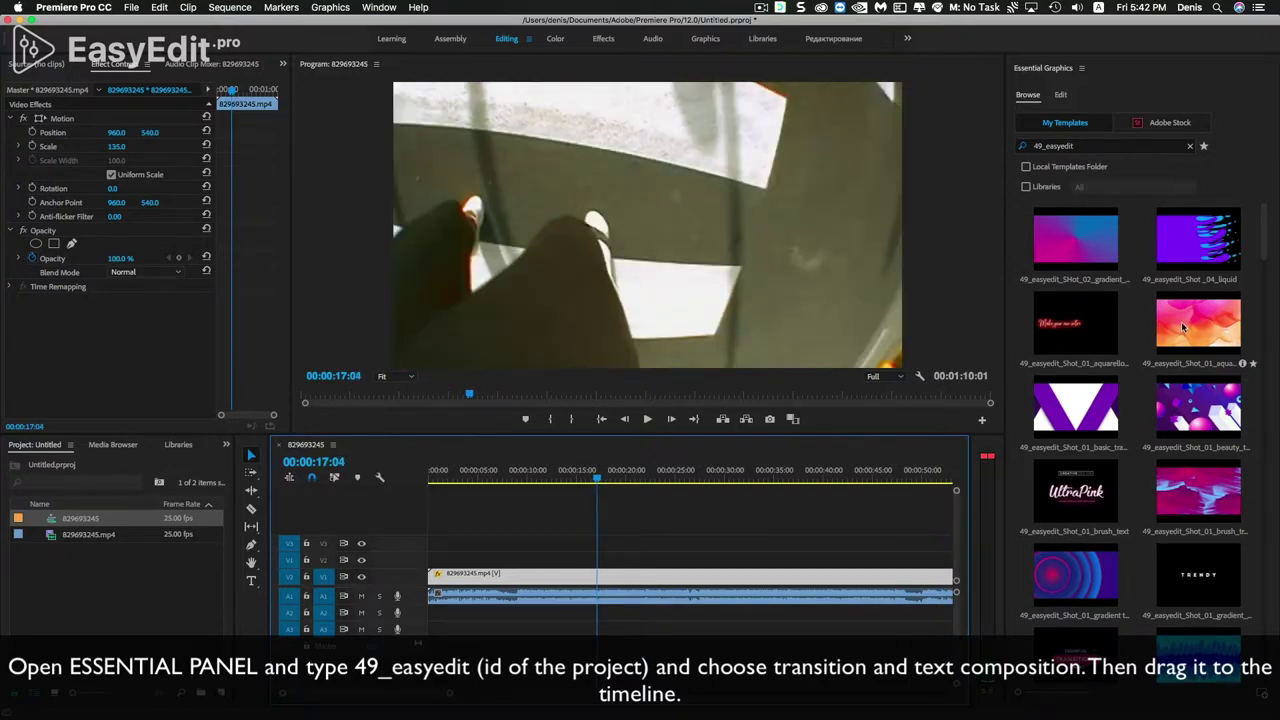
- Scroll the Essential Graphics Browse list from UltraPink down to the tropical transition template
{"action": "left_click", "coordinate": [1099, 490]}
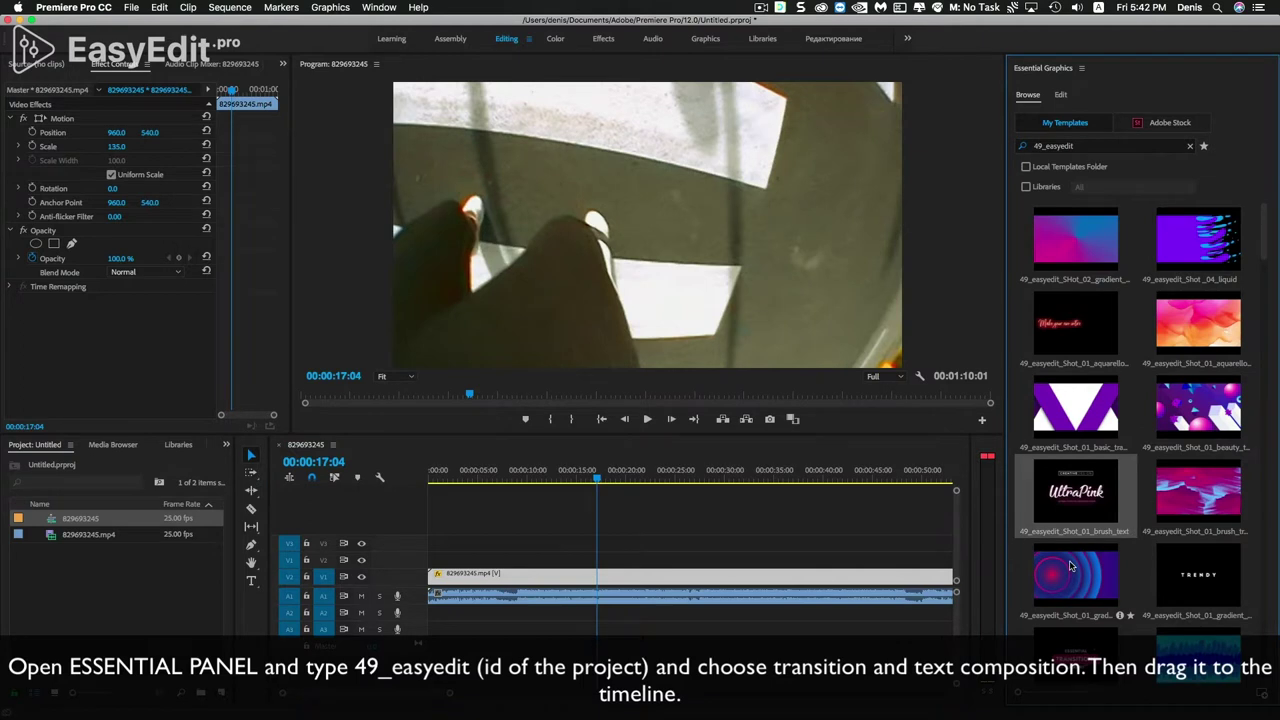
{"action": "scroll", "coordinate": [1091, 492], "scroll_direction": "down", "scroll_amount": 10}
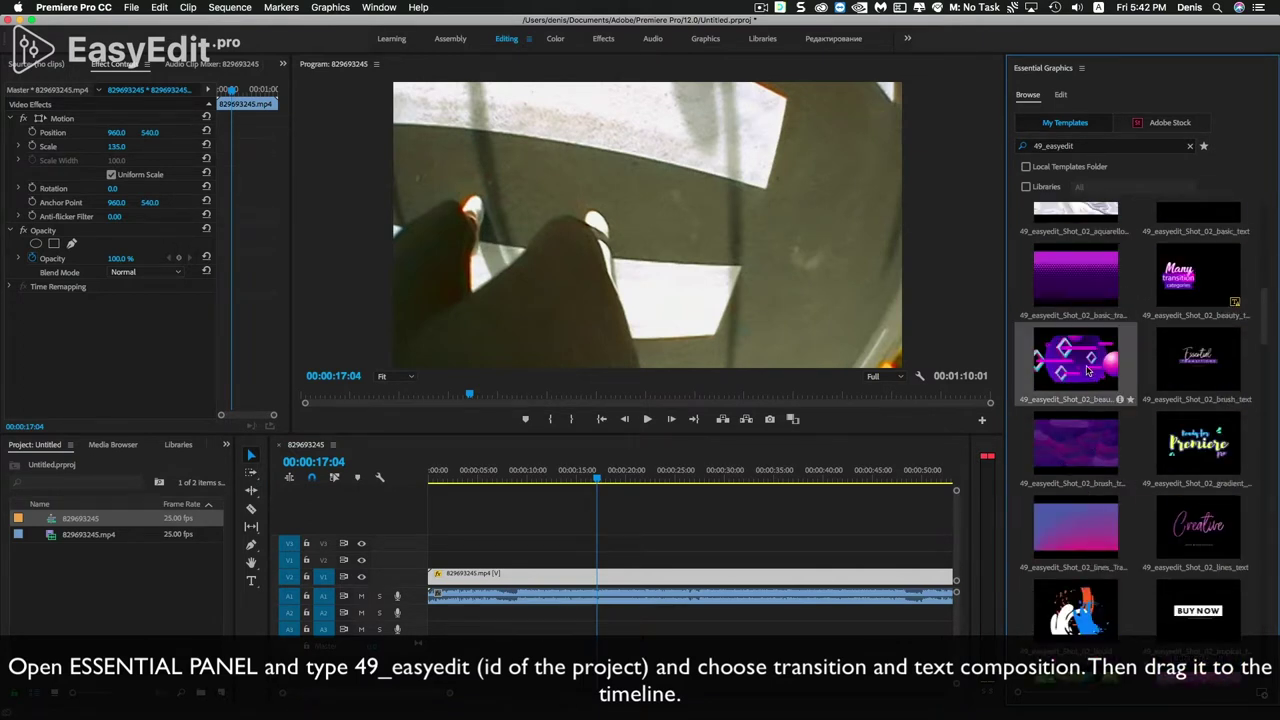
{"action": "scroll", "coordinate": [1084, 441], "scroll_direction": "down", "scroll_amount": 3}
{"action": "scroll", "coordinate": [1084, 441], "scroll_direction": "down", "scroll_amount": 3}
{"action": "scroll", "coordinate": [1084, 441], "scroll_direction": "down", "scroll_amount": 3}
{"action": "scroll", "coordinate": [1084, 441], "scroll_direction": "down", "scroll_amount": 2}
{"action": "scroll", "coordinate": [1084, 443], "scroll_direction": "down", "scroll_amount": 3}
{"action": "scroll", "coordinate": [1084, 443], "scroll_direction": "down", "scroll_amount": 3}
{"action": "scroll", "coordinate": [1084, 443], "scroll_direction": "down", "scroll_amount": 3}
{"action": "scroll", "coordinate": [1084, 443], "scroll_direction": "down", "scroll_amount": 3}
{"action": "scroll", "coordinate": [1084, 443], "scroll_direction": "down", "scroll_amount": 3}
{"action": "scroll", "coordinate": [1084, 443], "scroll_direction": "down", "scroll_amount": 3}
{"action": "scroll", "coordinate": [1084, 443], "scroll_direction": "down", "scroll_amount": 3}
{"action": "scroll", "coordinate": [1084, 443], "scroll_direction": "down", "scroll_amount": 3}
{"action": "scroll", "coordinate": [1083, 443], "scroll_direction": "down", "scroll_amount": 3}
{"action": "scroll", "coordinate": [1083, 443], "scroll_direction": "down", "scroll_amount": 3}
{"action": "scroll", "coordinate": [1083, 443], "scroll_direction": "down", "scroll_amount": 3}
{"action": "scroll", "coordinate": [1083, 443], "scroll_direction": "down", "scroll_amount": 3}
{"action": "scroll", "coordinate": [1082, 444], "scroll_direction": "down", "scroll_amount": 5}
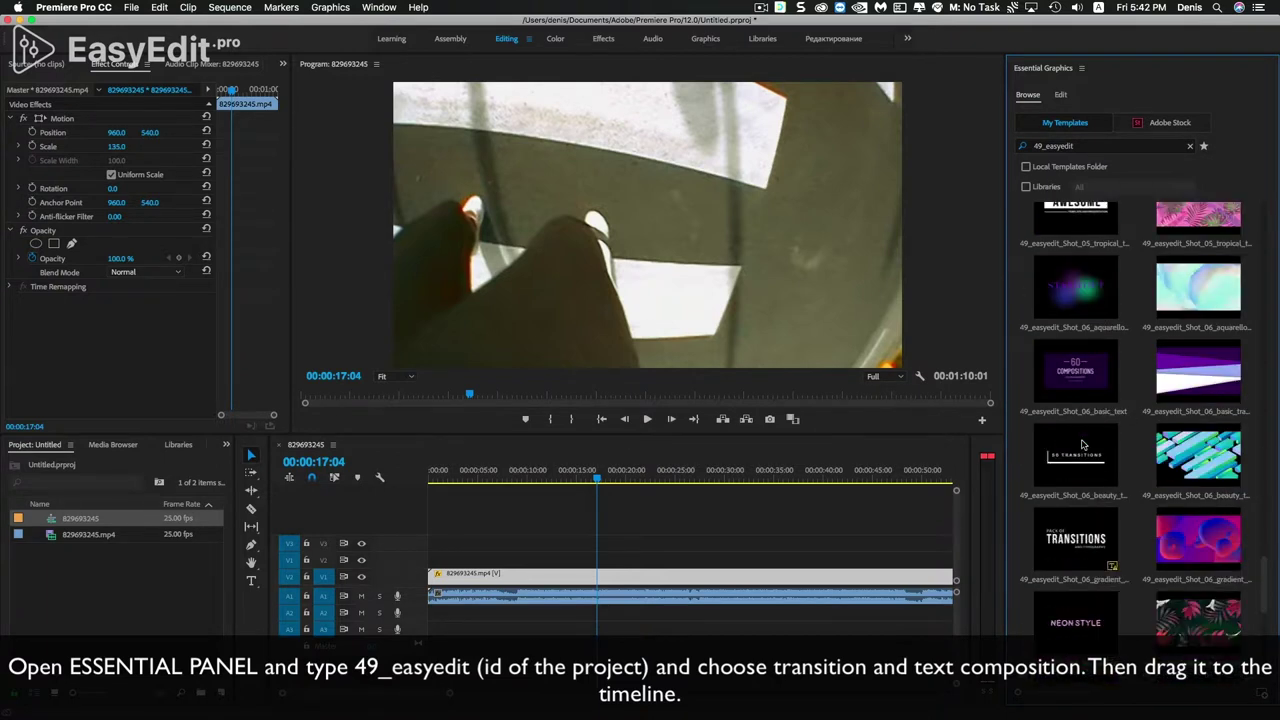
{"action": "scroll", "coordinate": [1083, 446], "scroll_direction": "up", "scroll_amount": 3}
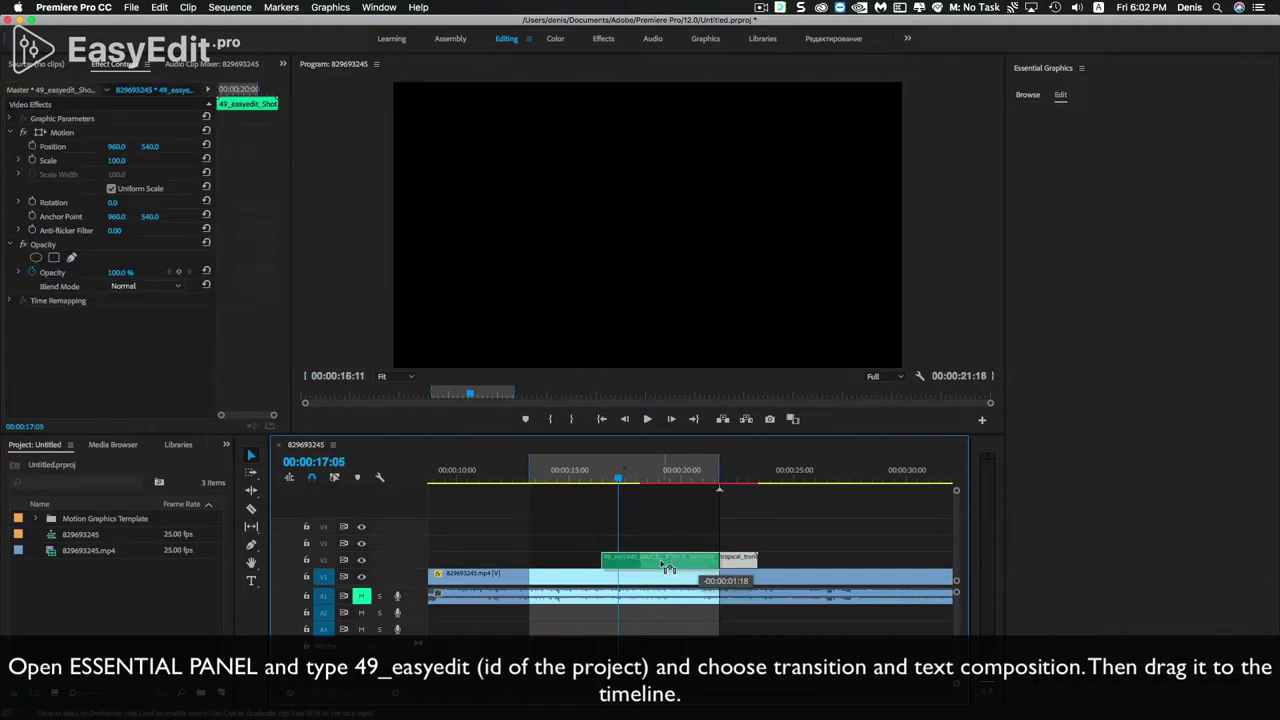
- Drop the Shot_02 tropical transition onto V2, bracket it with in/out points, and scrub to preview
{"action": "left_click_drag", "start_coordinate": [643, 570], "coordinate": [637, 569]}
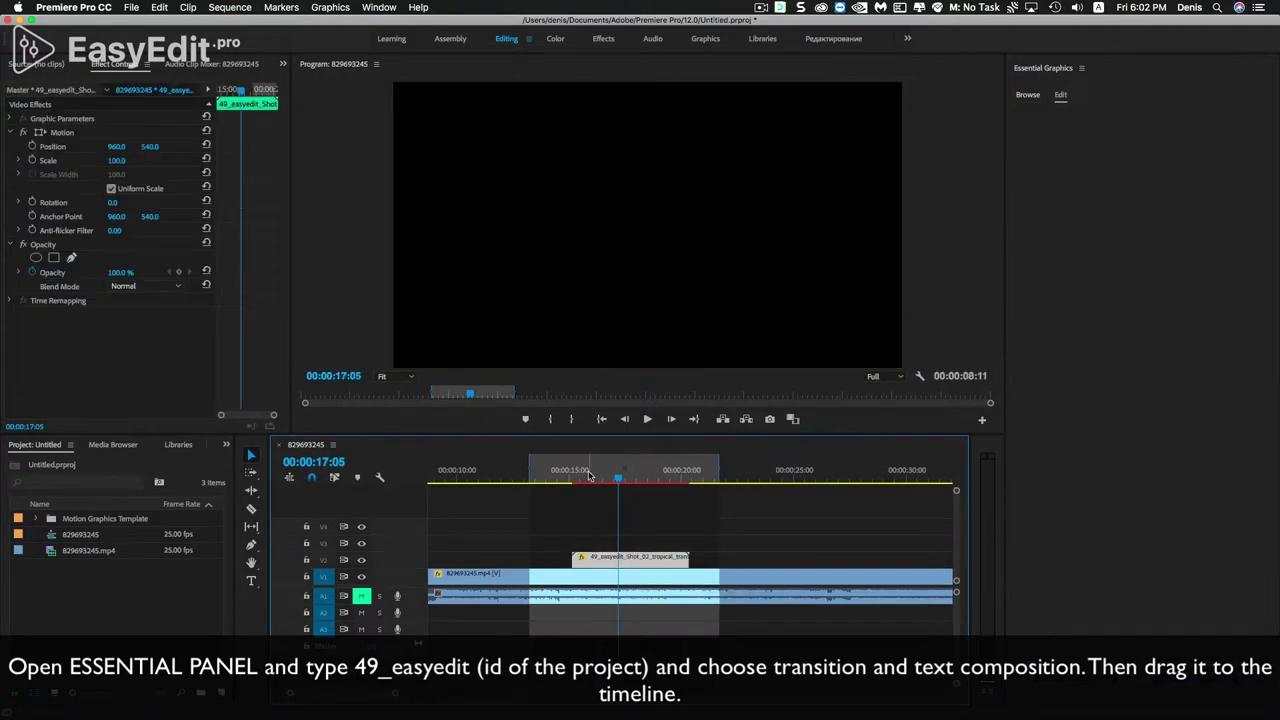
{"action": "left_click", "coordinate": [618, 488]}
{"action": "left_click", "coordinate": [527, 474]}
{"action": "left_click_drag", "start_coordinate": [528, 470], "coordinate": [552, 470]}
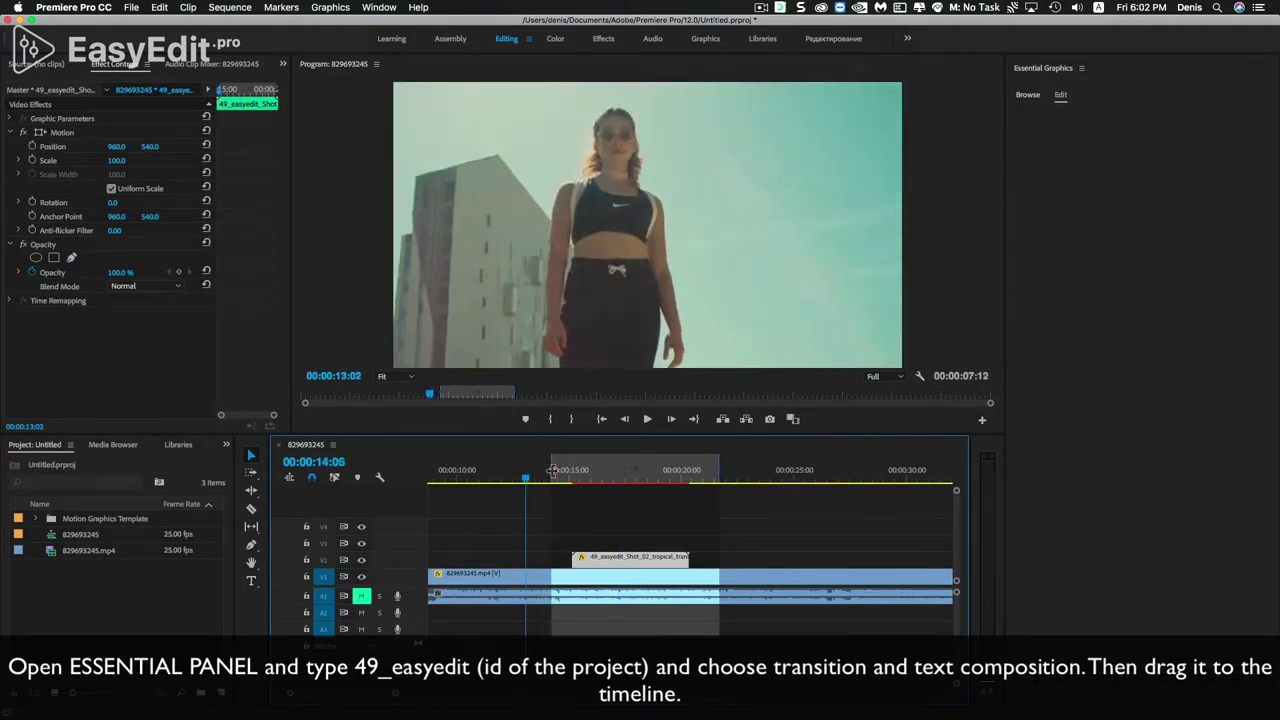
{"action": "left_click_drag", "start_coordinate": [720, 470], "coordinate": [697, 470]}
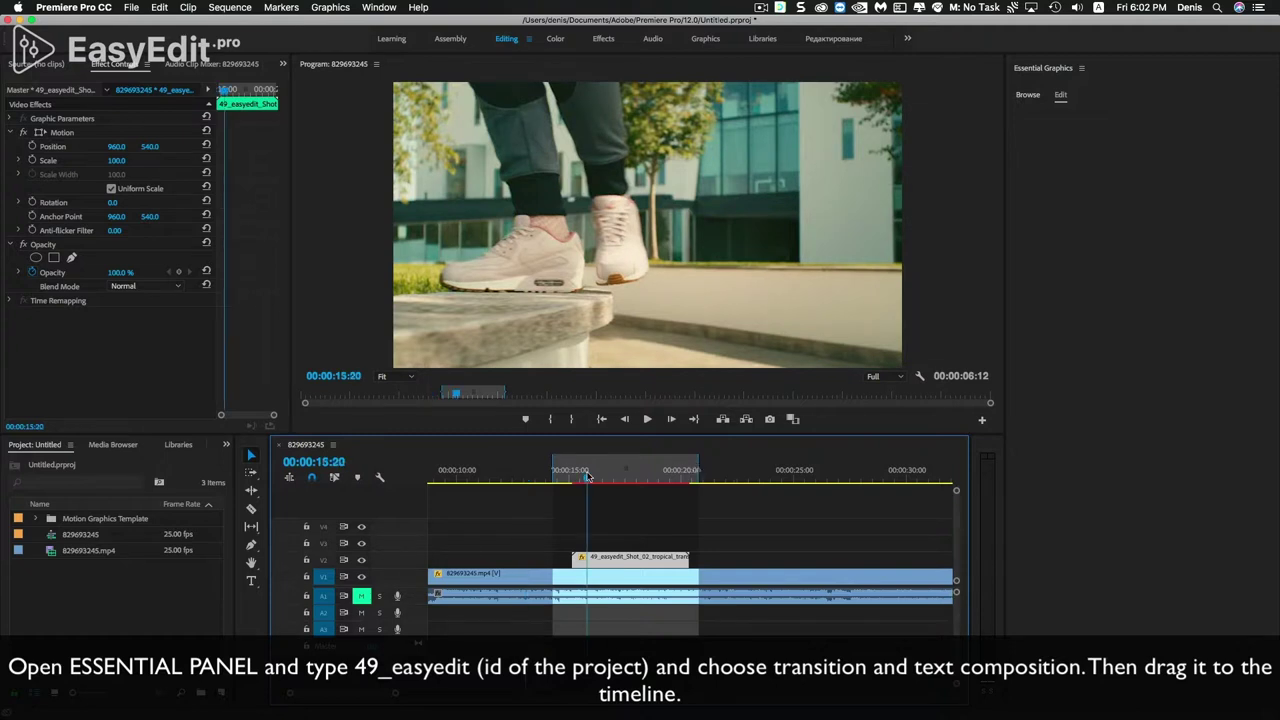
{"action": "left_click_drag", "start_coordinate": [588, 476], "coordinate": [625, 476]}
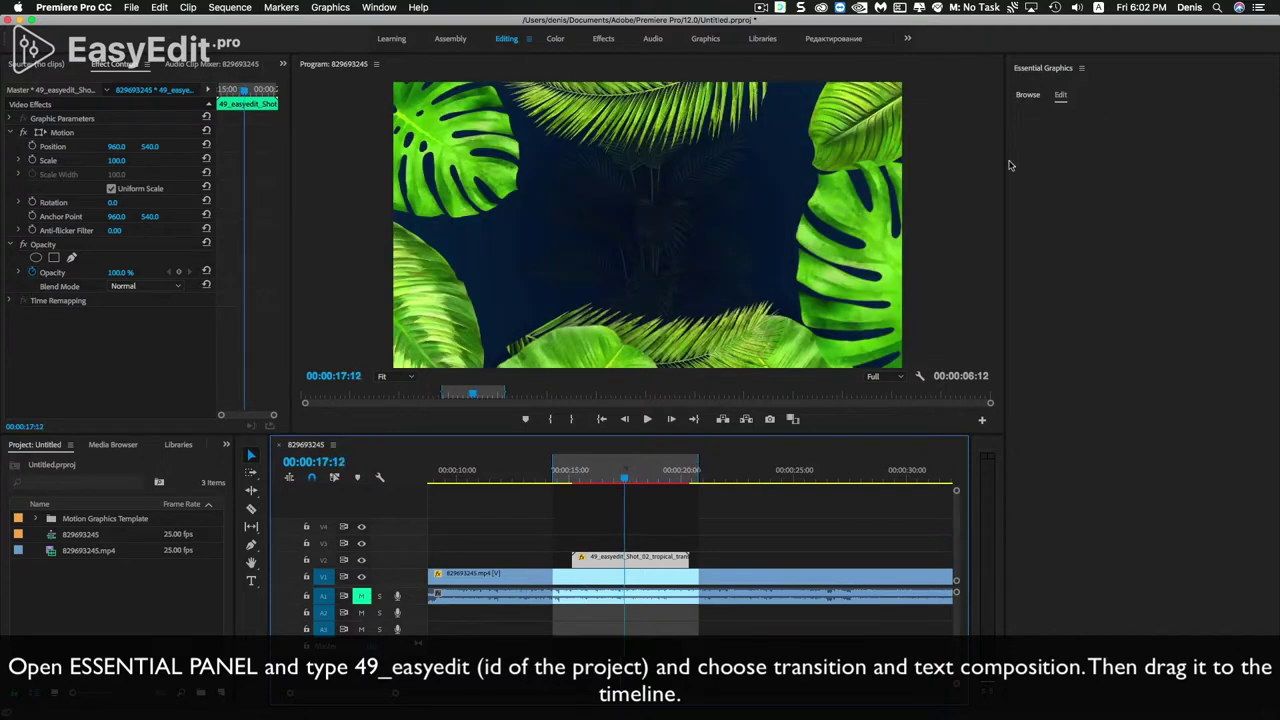
{"action": "left_click", "coordinate": [1028, 94]}
- Find the Shot_07 BIGEST PACK aquarelle text template and drop it onto V3 above the transition
{"action": "scroll", "coordinate": [1170, 375], "scroll_direction": "down", "scroll_amount": 2}
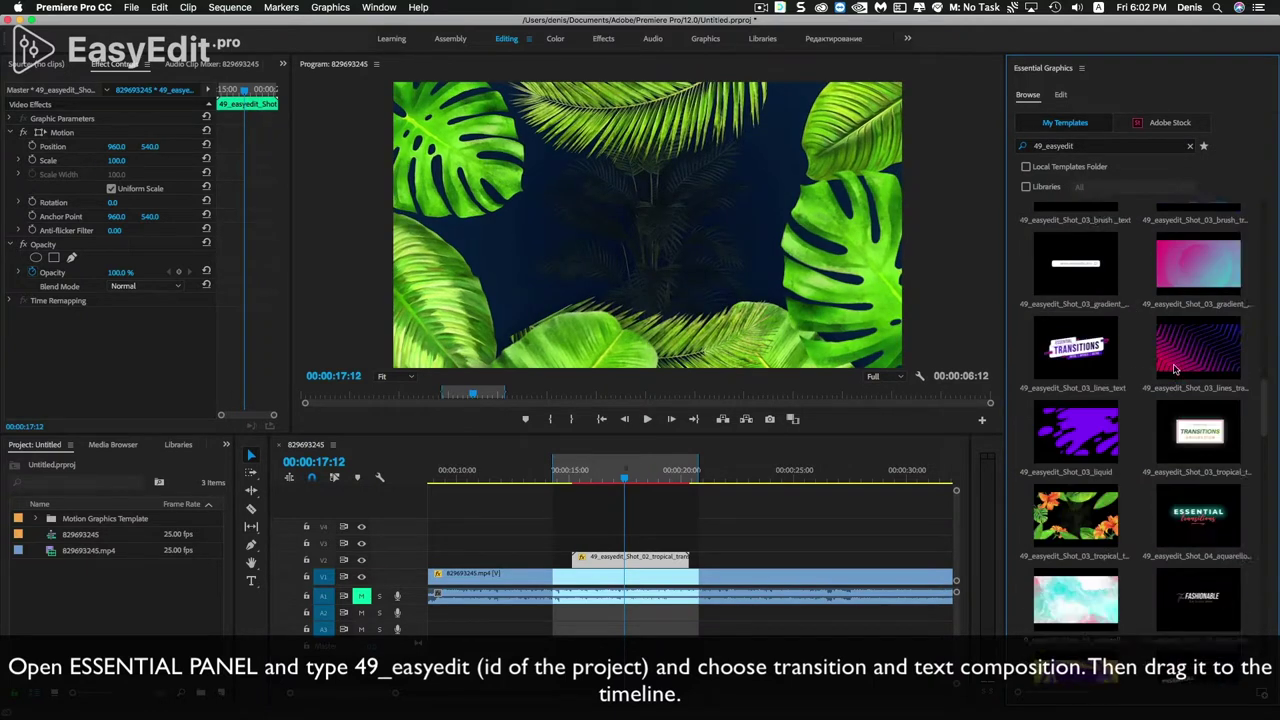
{"action": "scroll", "coordinate": [1175, 370], "scroll_direction": "down", "scroll_amount": 2}
{"action": "scroll", "coordinate": [1175, 372], "scroll_direction": "down", "scroll_amount": 2}
{"action": "scroll", "coordinate": [1174, 374], "scroll_direction": "down", "scroll_amount": 2}
{"action": "scroll", "coordinate": [1173, 377], "scroll_direction": "down", "scroll_amount": 2}
{"action": "scroll", "coordinate": [1172, 376], "scroll_direction": "down", "scroll_amount": 2}
{"action": "scroll", "coordinate": [1172, 376], "scroll_direction": "down", "scroll_amount": 2}
{"action": "scroll", "coordinate": [1172, 376], "scroll_direction": "down", "scroll_amount": 2}
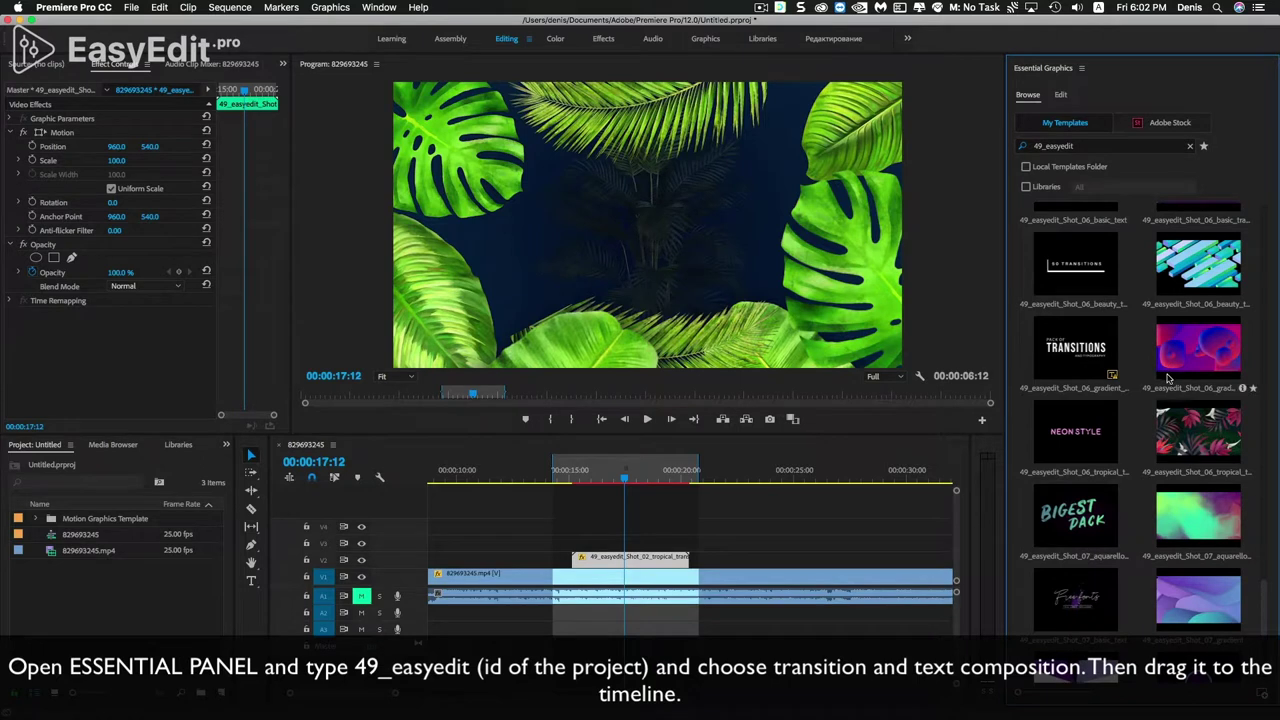
{"action": "scroll", "coordinate": [1168, 378], "scroll_direction": "down", "scroll_amount": 3}
{"action": "scroll", "coordinate": [1168, 378], "scroll_direction": "down", "scroll_amount": 2}
{"action": "scroll", "coordinate": [1168, 378], "scroll_direction": "down", "scroll_amount": 2}
{"action": "scroll", "coordinate": [1168, 378], "scroll_direction": "down", "scroll_amount": 2}
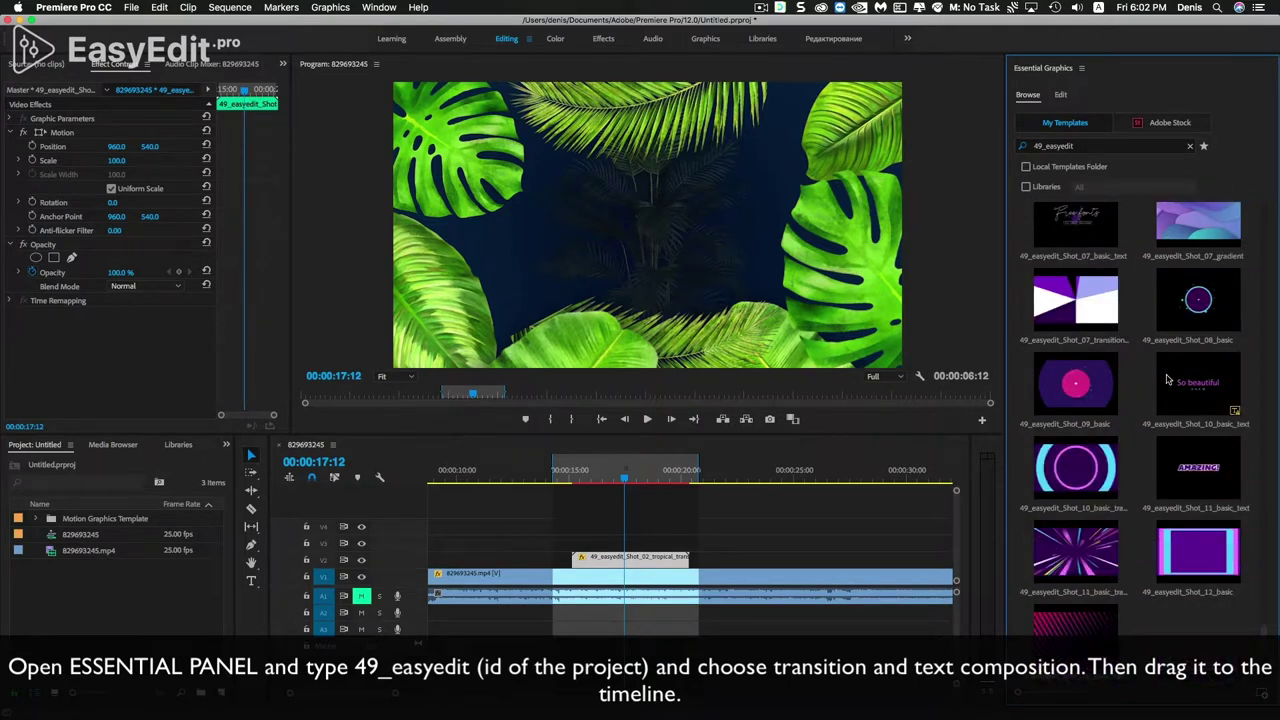
{"action": "scroll", "coordinate": [1198, 386], "scroll_direction": "up", "scroll_amount": 2}
{"action": "scroll", "coordinate": [1203, 389], "scroll_direction": "up", "scroll_amount": 2}
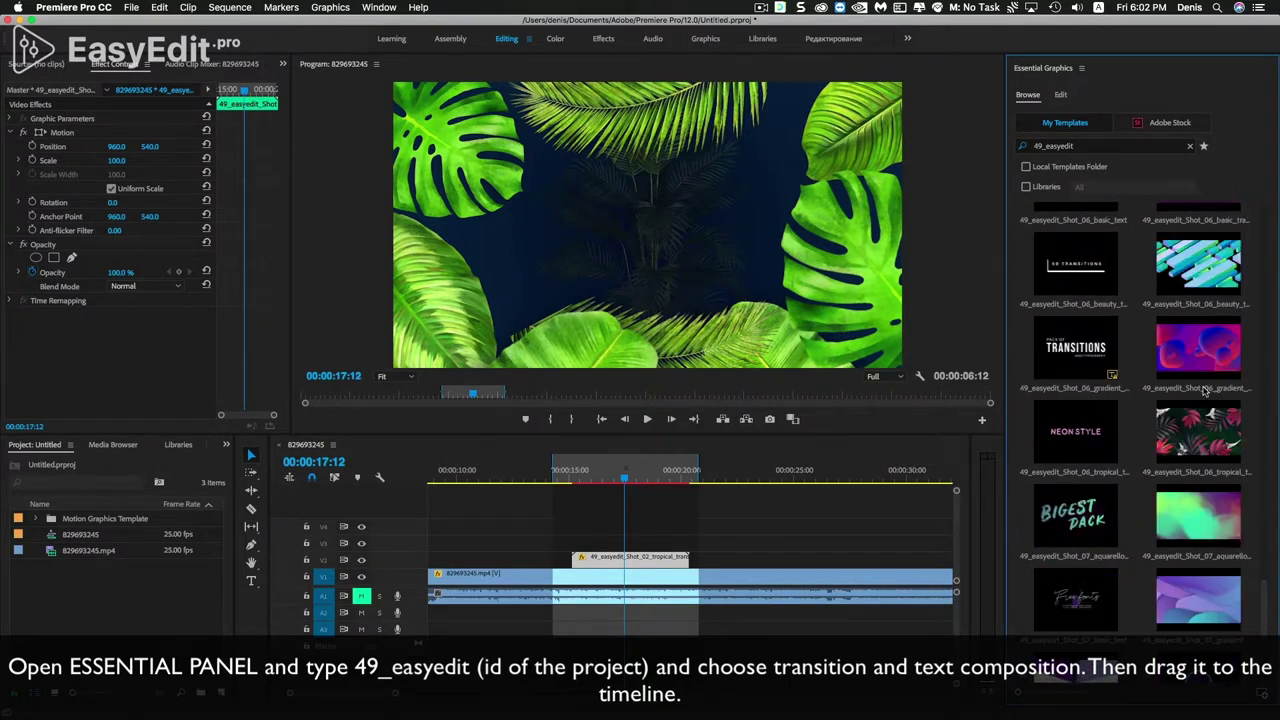
{"action": "left_click_drag", "start_coordinate": [1087, 520], "coordinate": [596, 544]}
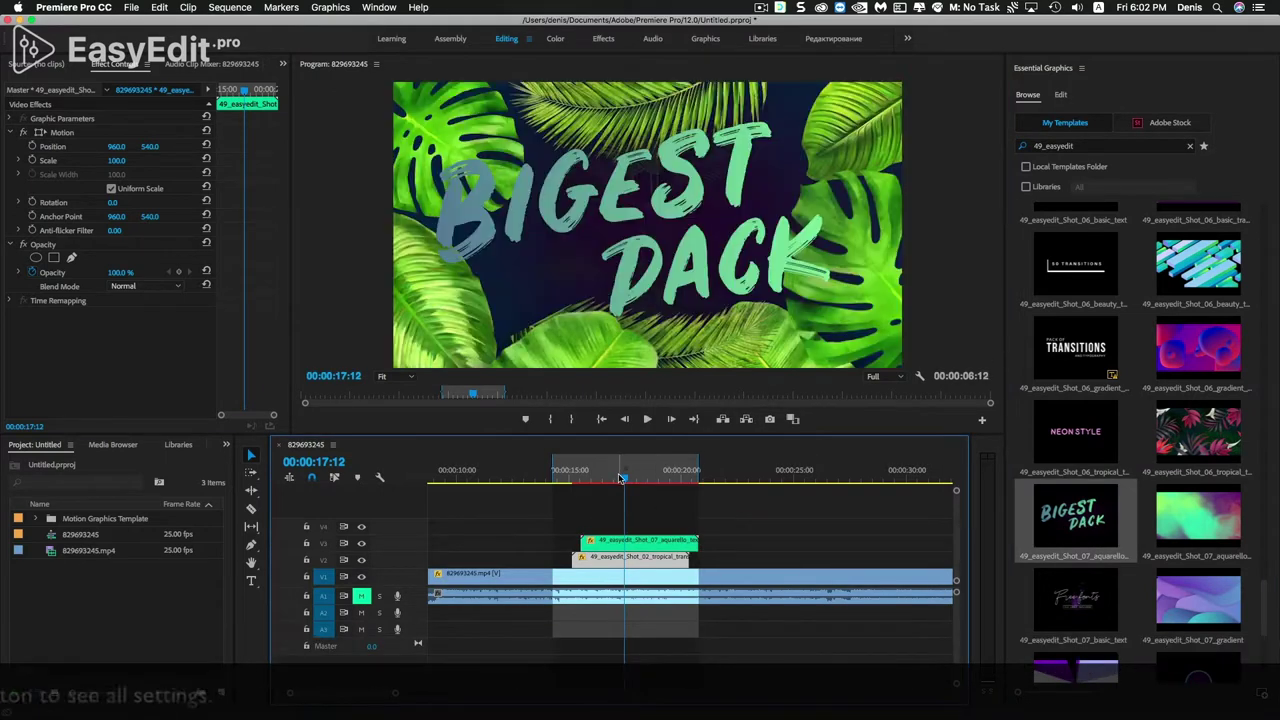
- Scale the BIGEST PACK title down to 107.0 × 104.1 and scrub to around 16 seconds
{"action": "left_click", "coordinate": [622, 554]}
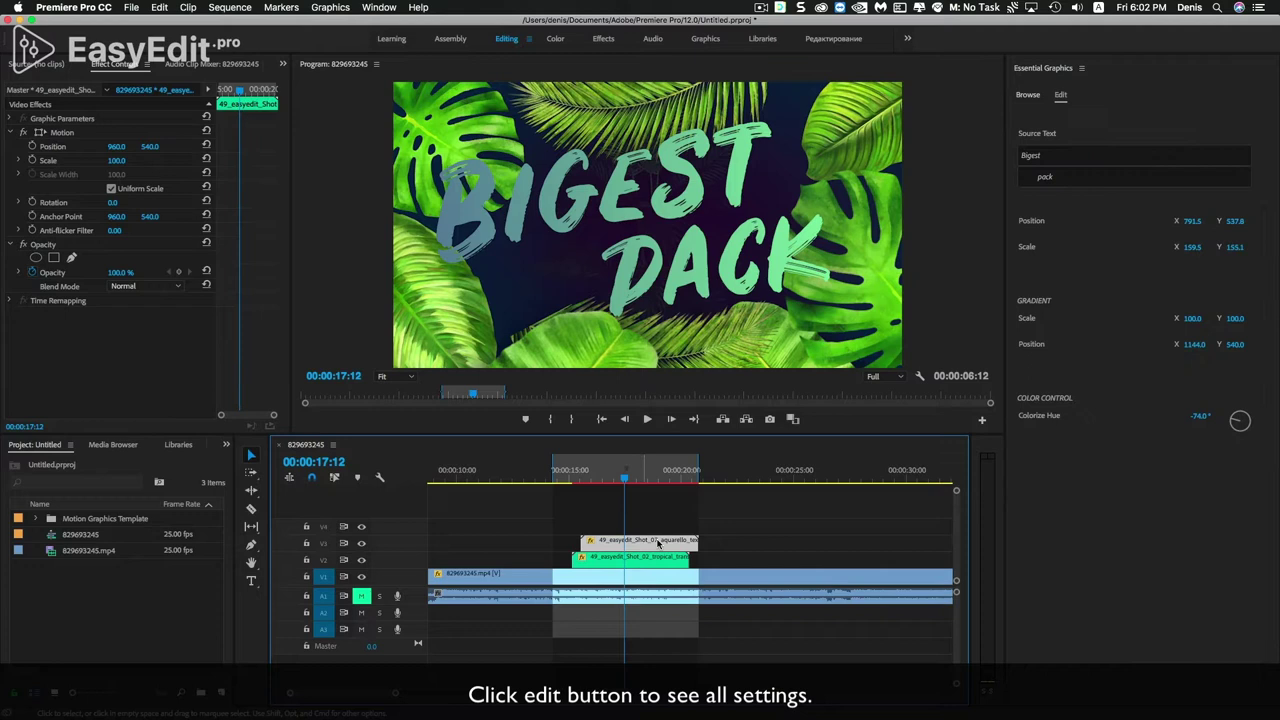
{"action": "left_click", "coordinate": [1238, 251]}
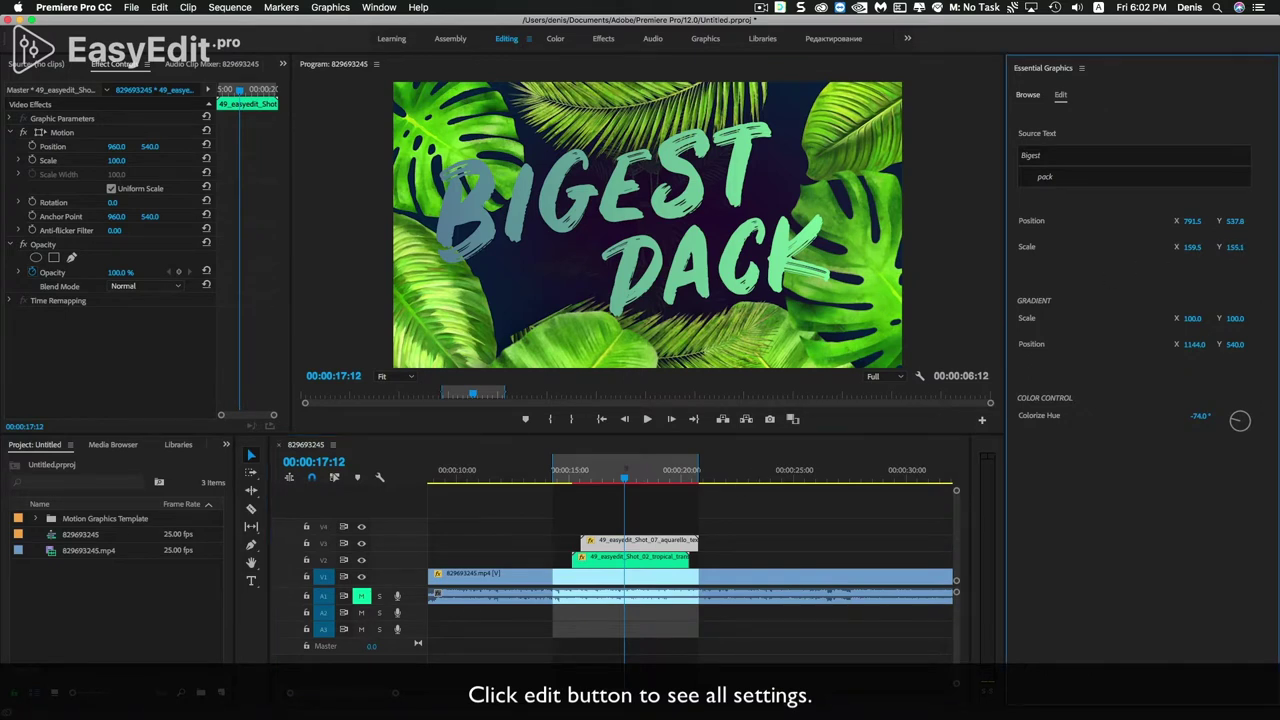
{"action": "mouse_move", "coordinate": [1238, 246]}
{"action": "left_mouse_down"}
{"action": "mouse_move", "coordinate": [1215, 220]}
{"action": "mouse_move", "coordinate": [1194, 220]}
{"action": "left_mouse_up"}
{"action": "left_click_drag", "start_coordinate": [575, 478], "coordinate": [614, 478]}
- Shift the title clip about 24 frames later, then razor-cut it near 18 seconds and trim its tail
{"action": "left_click_drag", "start_coordinate": [604, 541], "coordinate": [625, 548]}
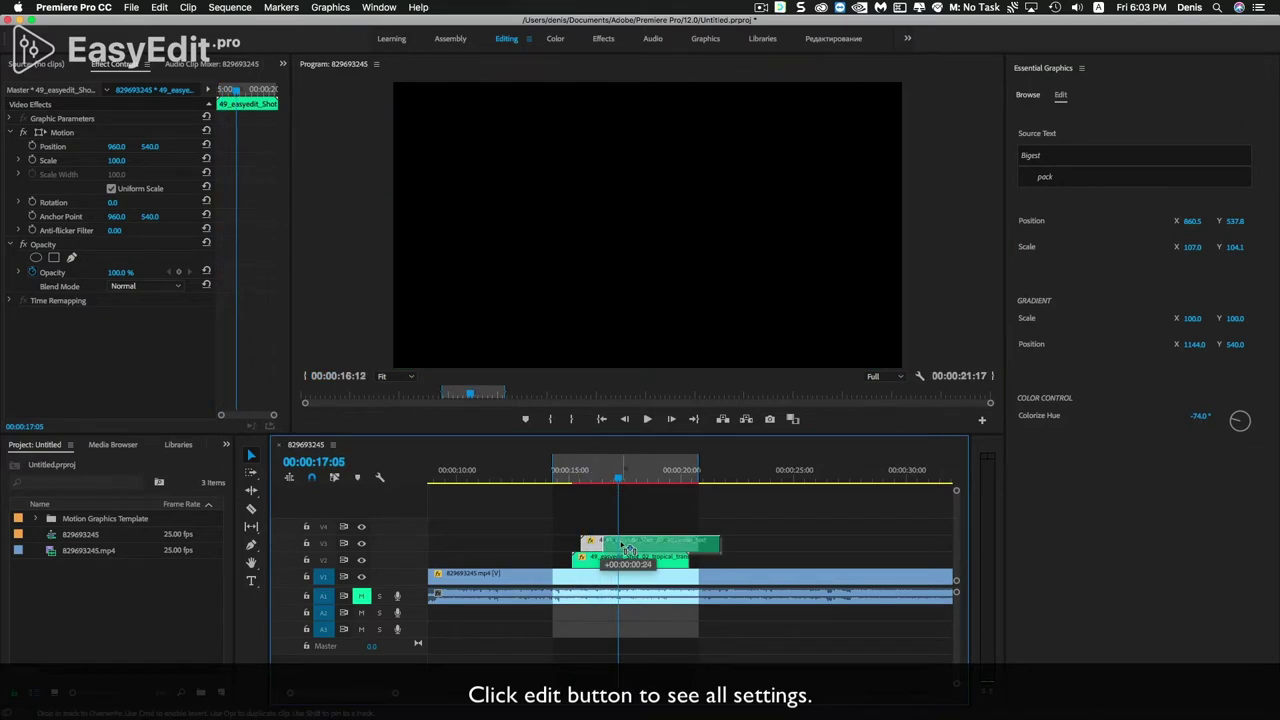
{"action": "left_click_drag", "start_coordinate": [615, 479], "coordinate": [657, 481]}
{"action": "key", "text": "c"}
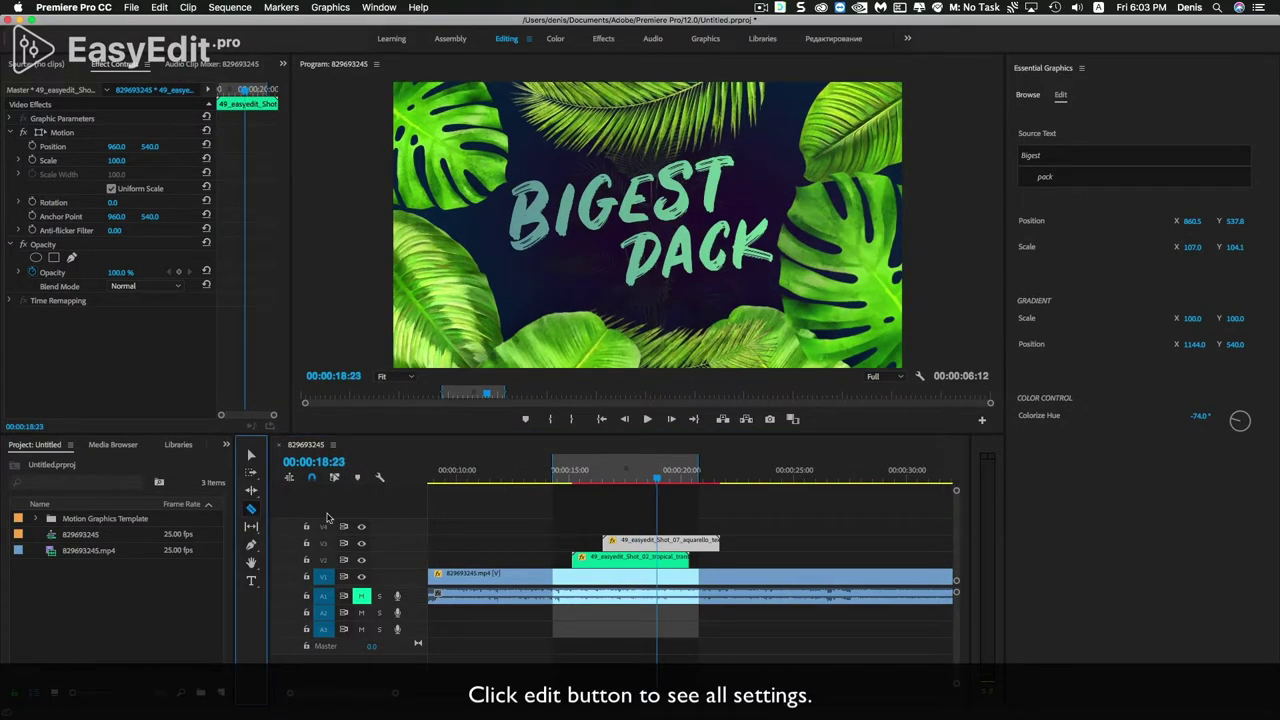
{"action": "left_click", "coordinate": [657, 541]}
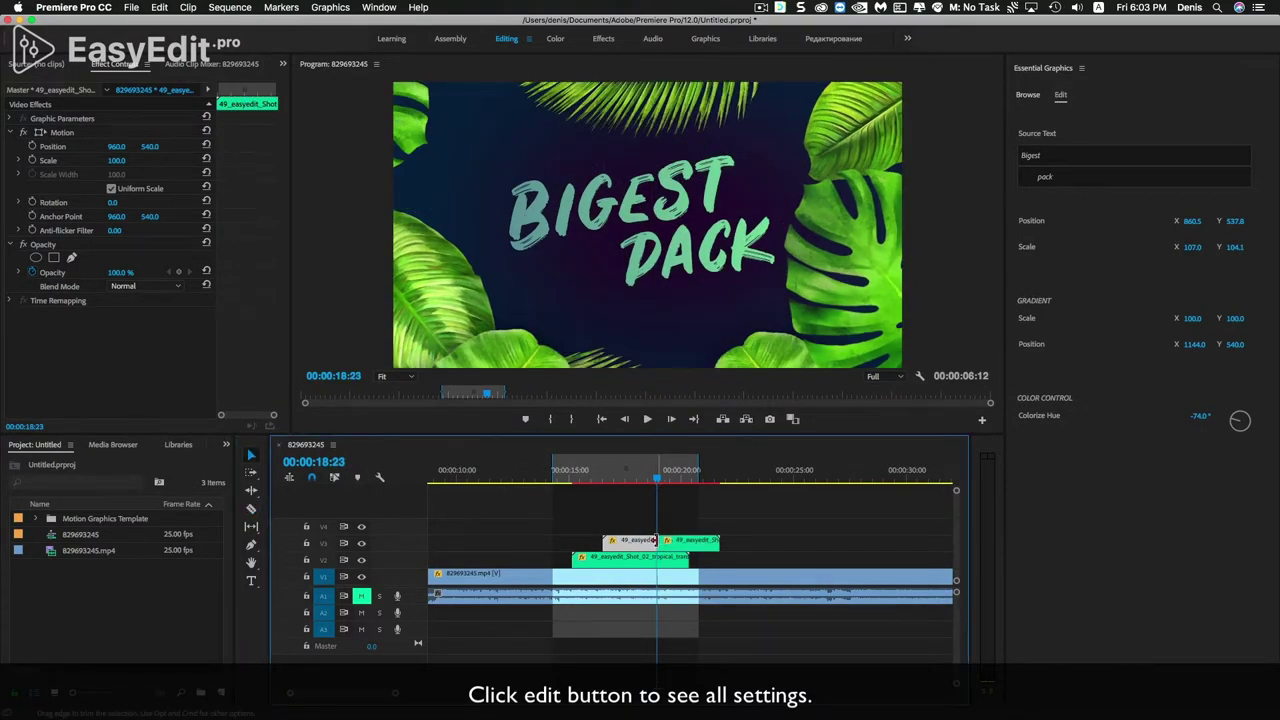
{"action": "left_click", "coordinate": [659, 508]}
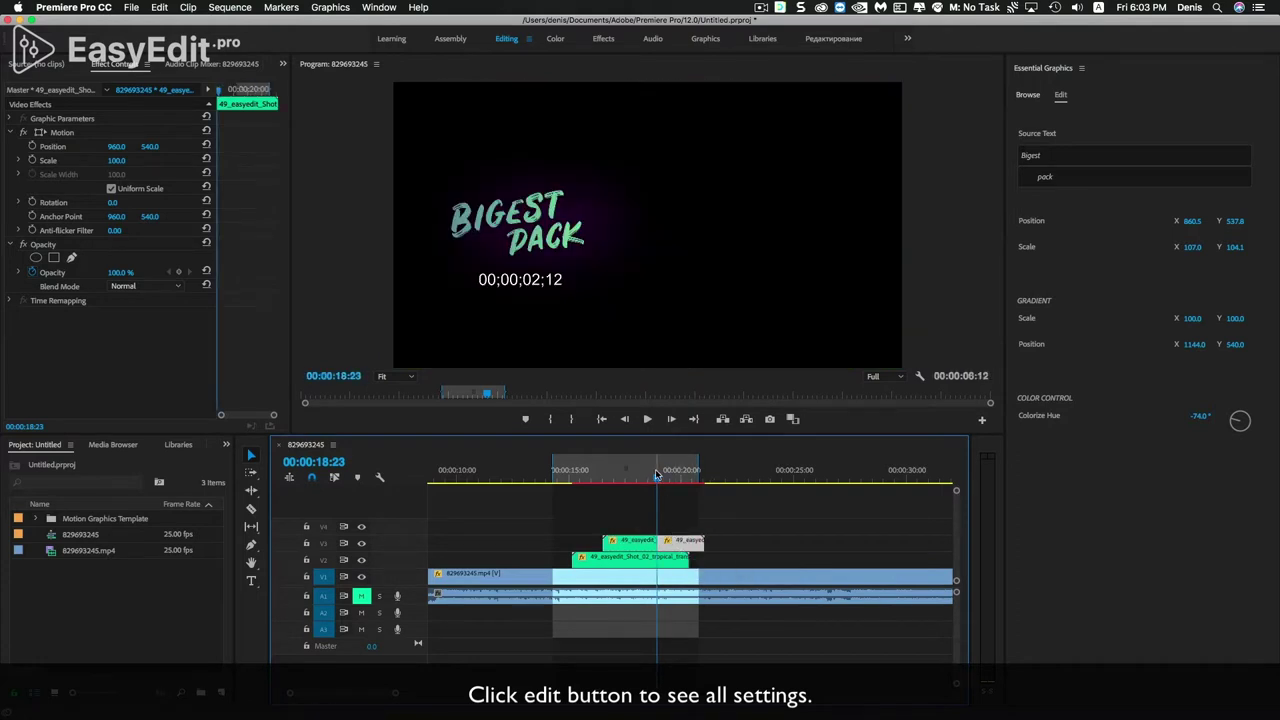
{"action": "left_click", "coordinate": [651, 545]}
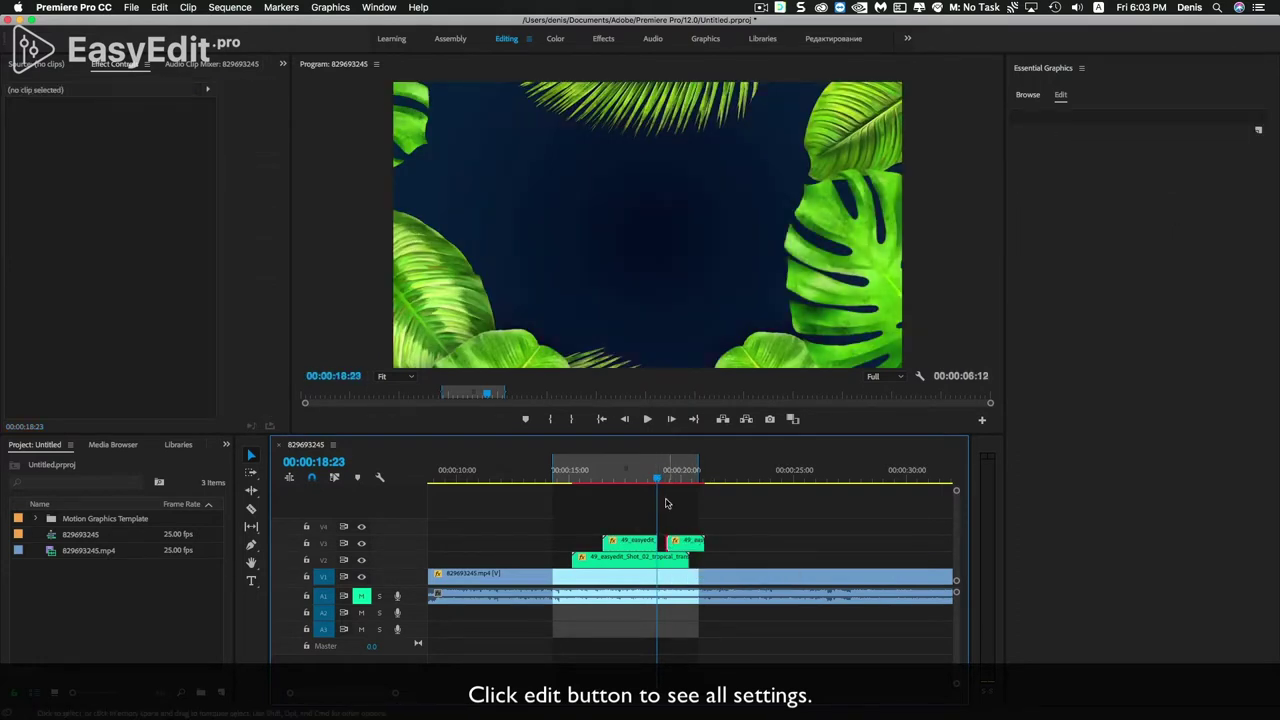
{"action": "left_click", "coordinate": [669, 542]}
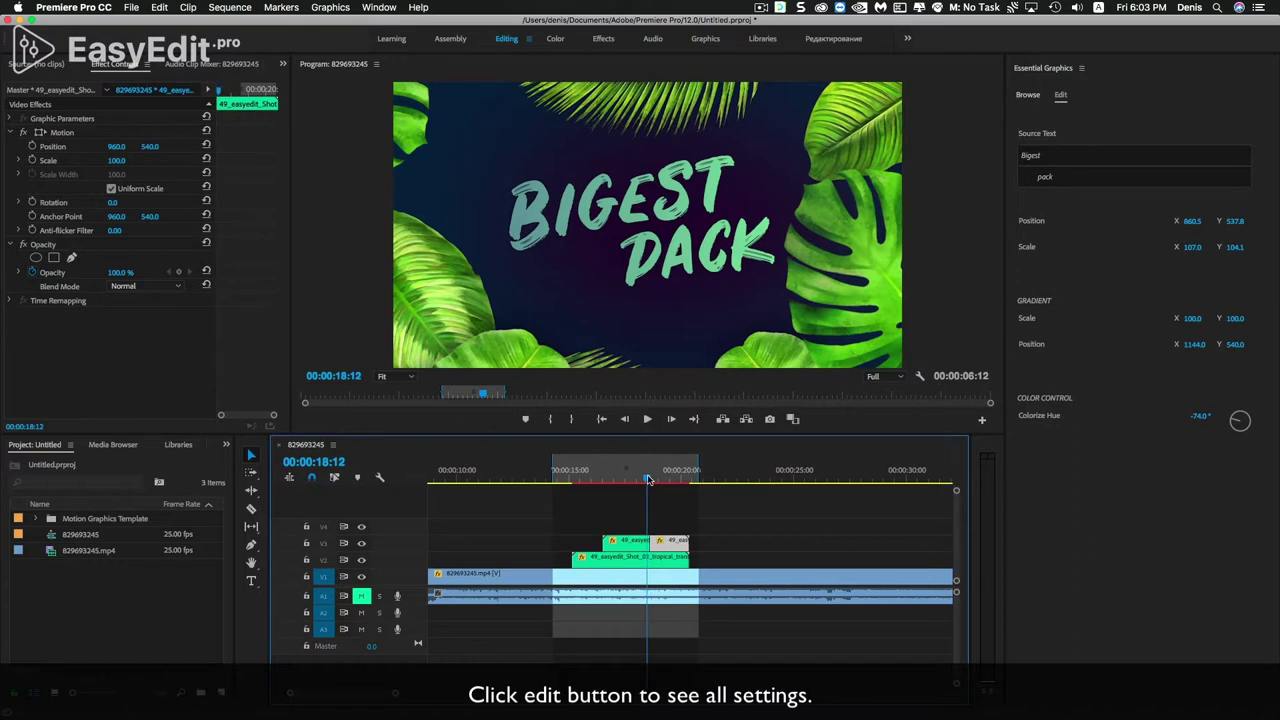
- Place the 49_easyedit Shot_04 beauty transition template on V2 above the video clip, around 16 seconds
{"action": "mouse_move", "coordinate": [655, 481]}
{"action": "left_mouse_down"}
{"action": "mouse_move", "coordinate": [686, 483]}
{"action": "mouse_move", "coordinate": [661, 484]}
{"action": "left_mouse_up"}
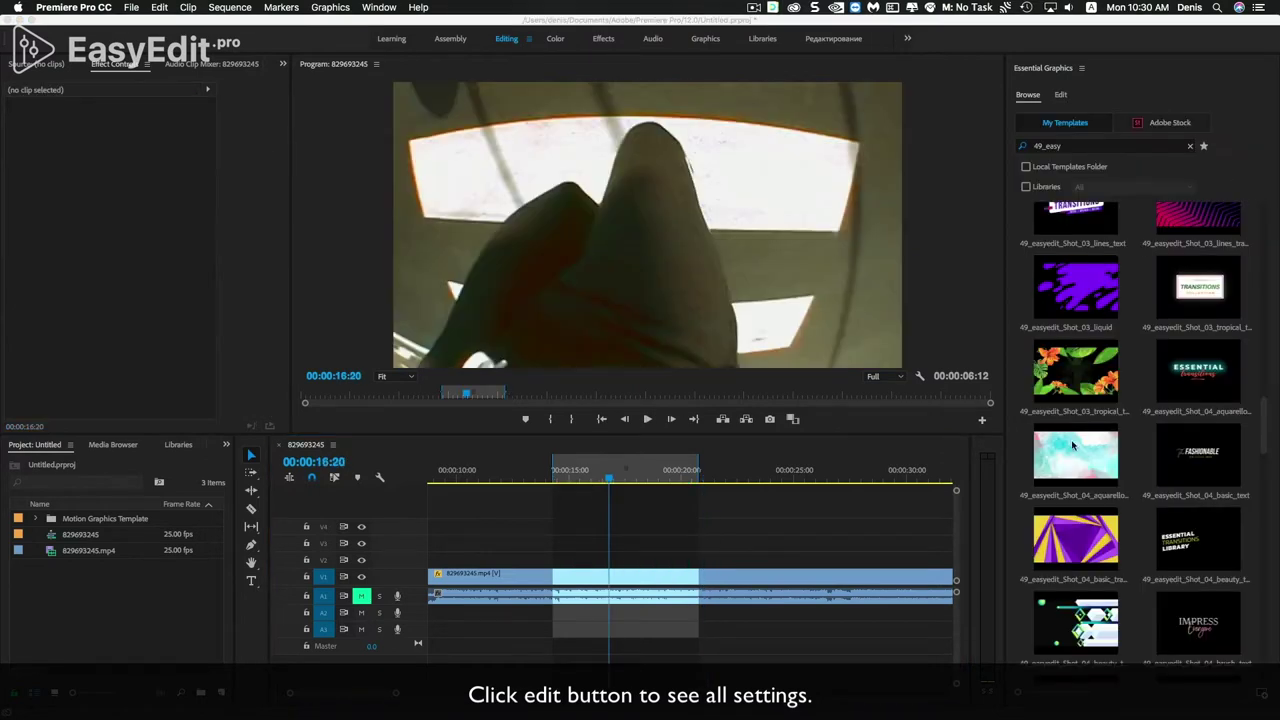
{"action": "scroll", "coordinate": [1073, 446], "scroll_direction": "down", "scroll_amount": 1}
{"action": "scroll", "coordinate": [1075, 450], "scroll_direction": "down", "scroll_amount": 2}
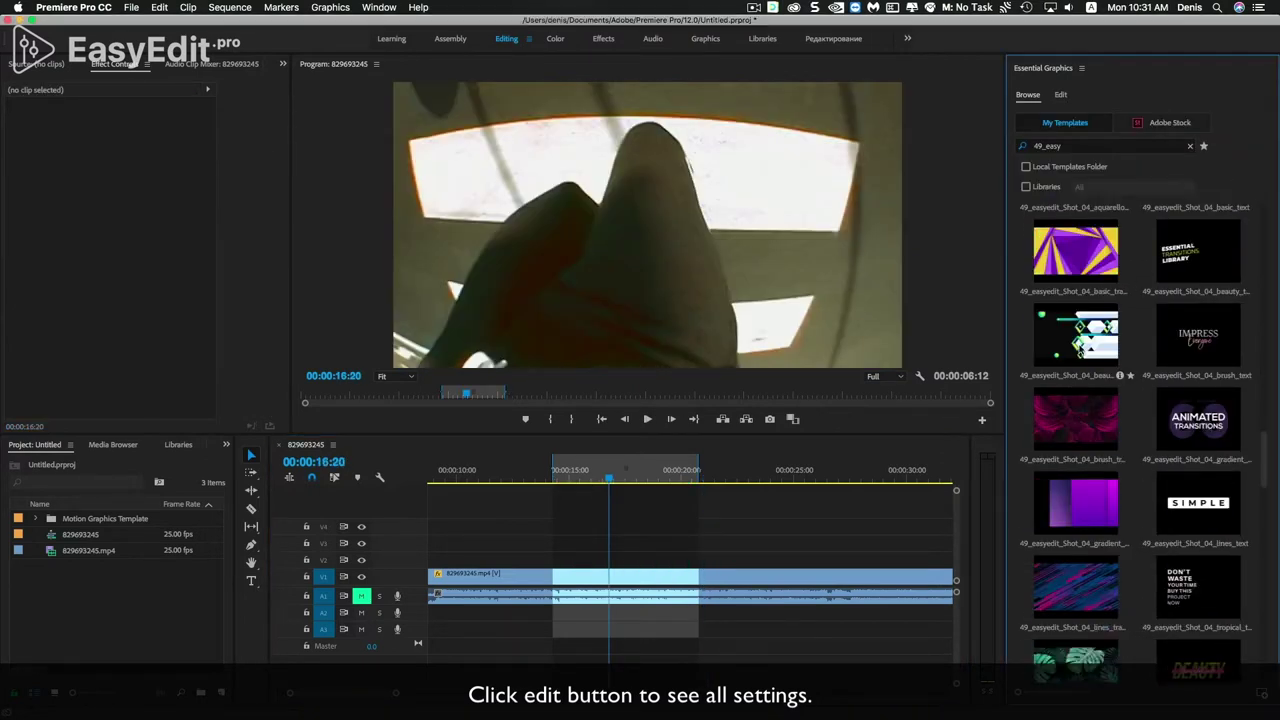
{"action": "left_click", "coordinate": [1080, 340]}
{"action": "left_click_drag", "start_coordinate": [1082, 345], "coordinate": [590, 556]}
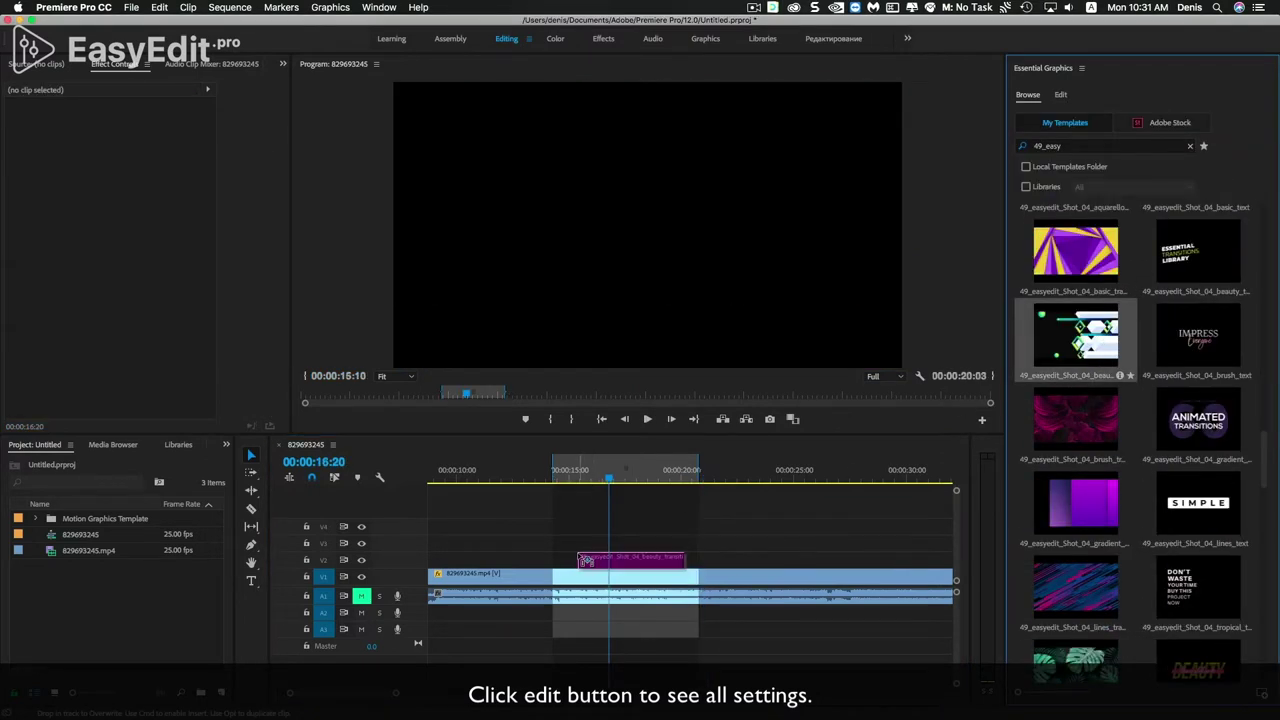
- Preview the beauty transition by scrubbing back and forth from about 15 seconds
{"action": "left_click", "coordinate": [583, 478]}
{"action": "left_click_drag", "start_coordinate": [583, 478], "coordinate": [640, 481]}
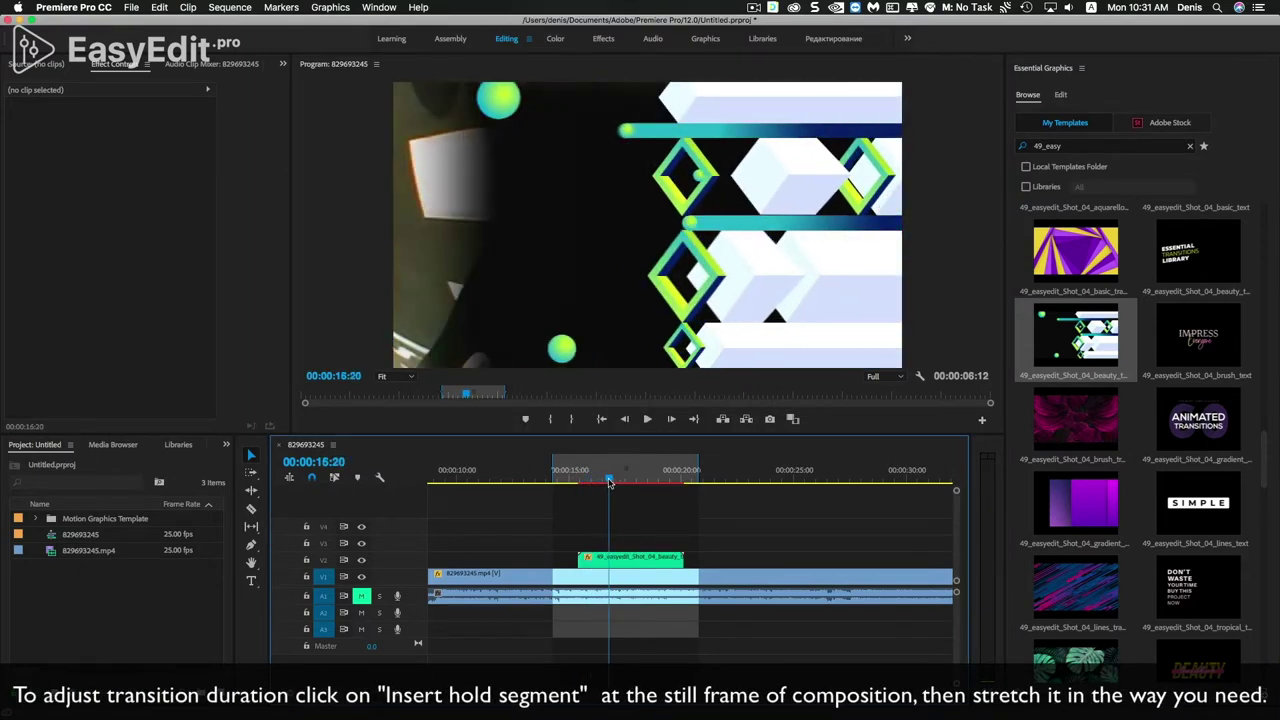
{"action": "left_click_drag", "start_coordinate": [641, 481], "coordinate": [633, 484]}
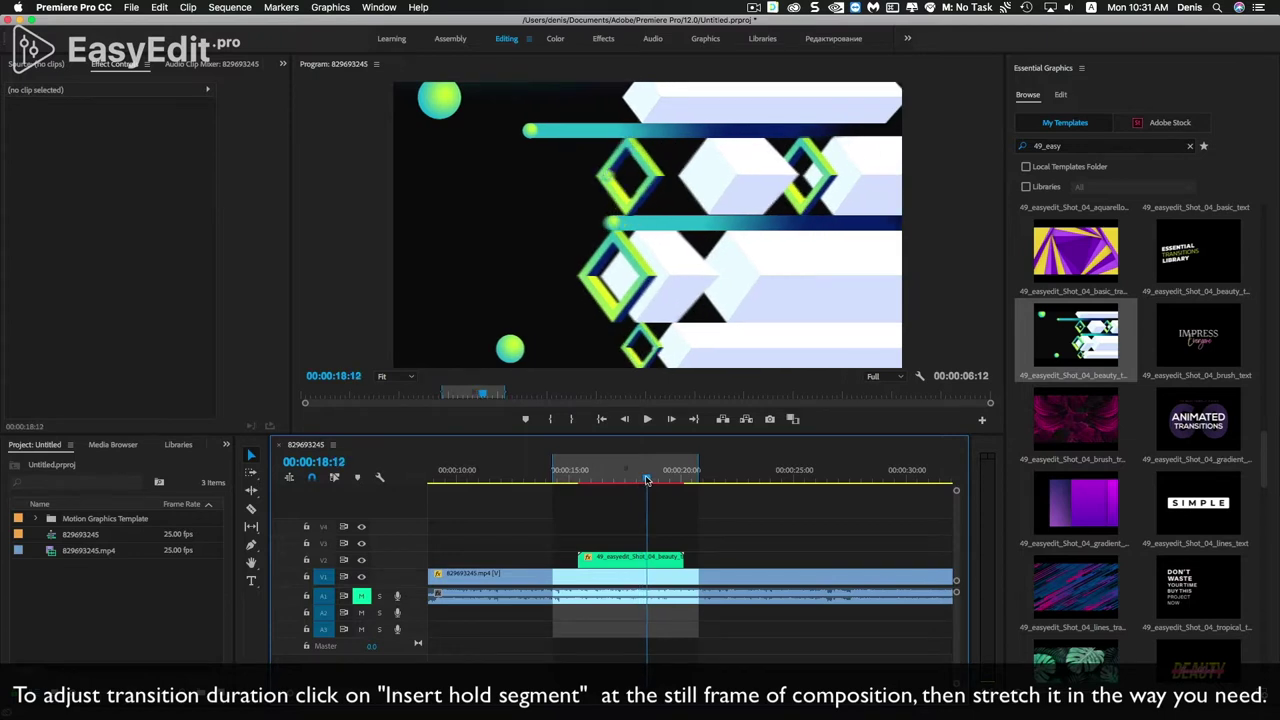
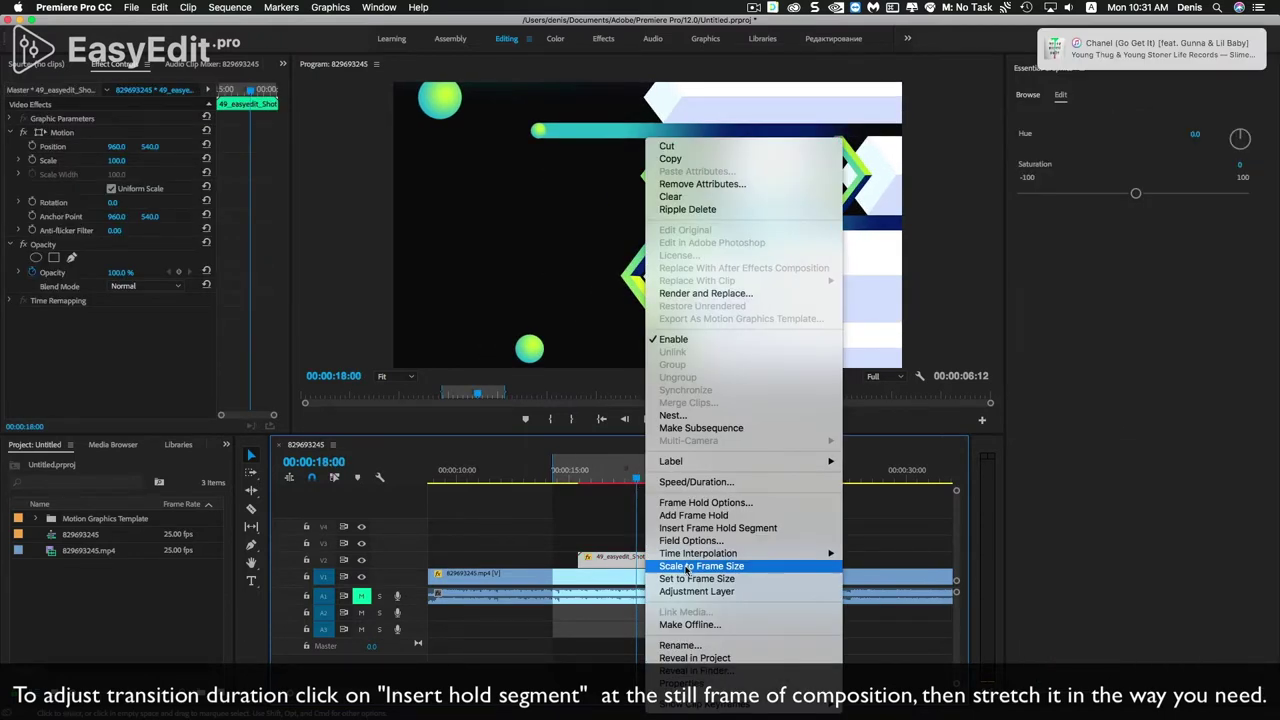
- Insert a frame hold segment into the V2 transition template clip at 00:00:18:00
{"action": "mouse_move", "coordinate": [687, 558]}
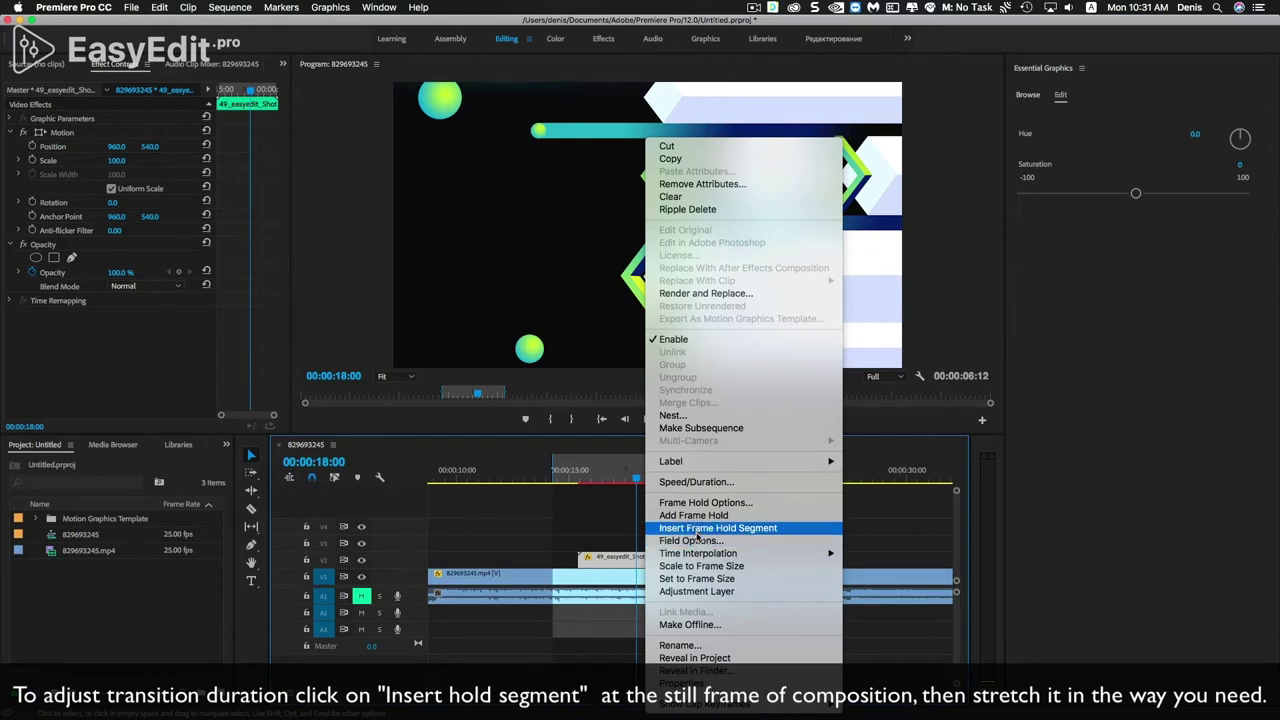
{"action": "left_click", "coordinate": [697, 530]}
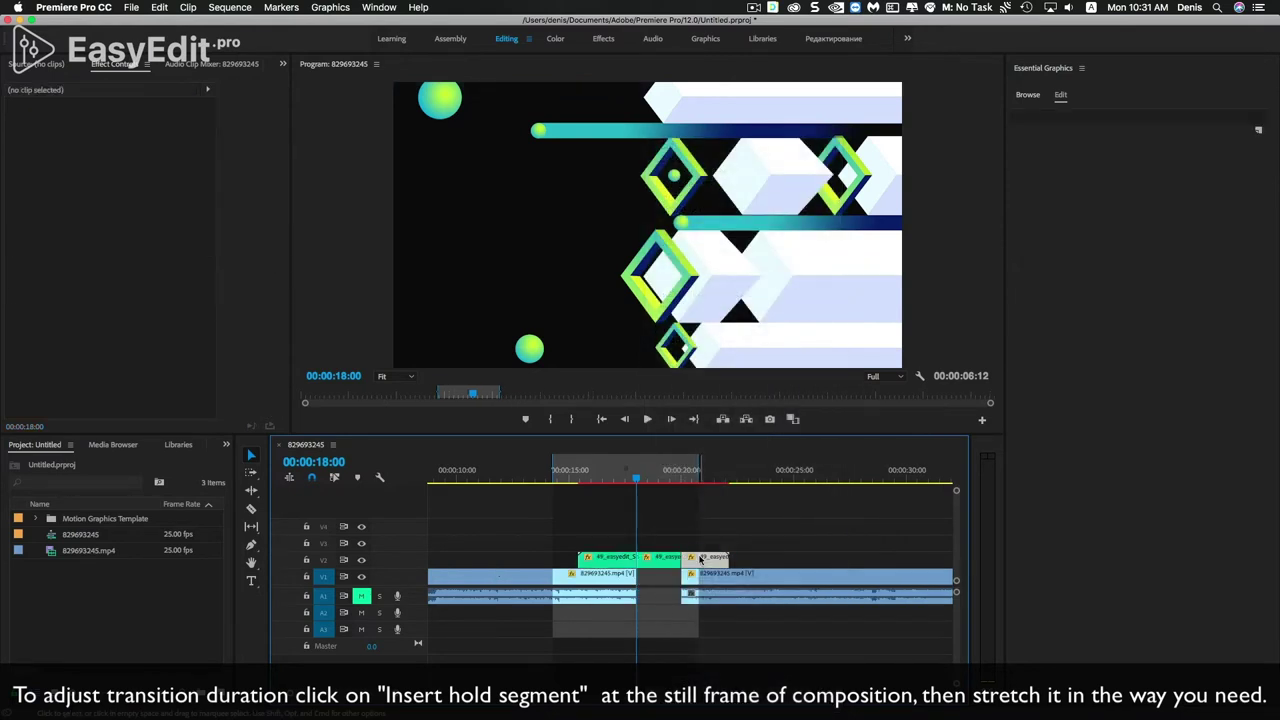
- Shift the template's last piece right, stretch the hold segment, and slide the V1 clip left to close the gap
{"action": "left_click_drag", "start_coordinate": [697, 556], "coordinate": [763, 561]}
{"action": "left_click_drag", "start_coordinate": [677, 558], "coordinate": [740, 557]}
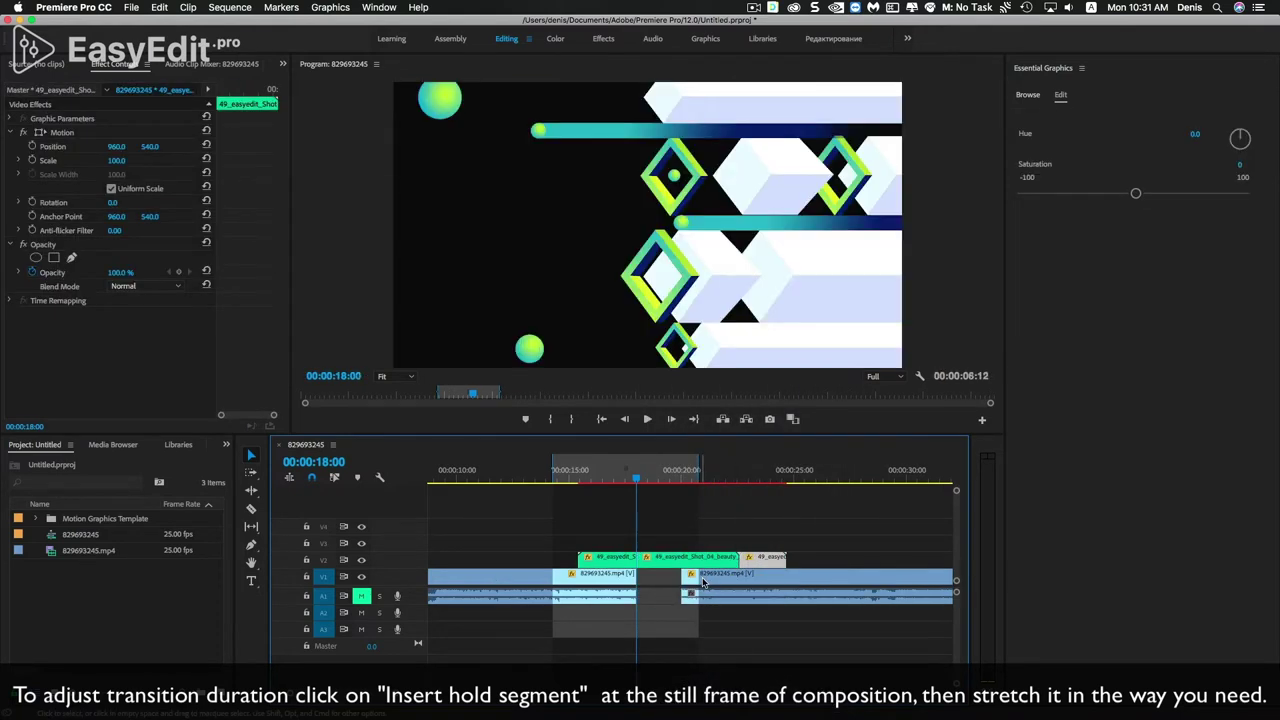
{"action": "left_click", "coordinate": [707, 594]}
{"action": "left_click_drag", "start_coordinate": [707, 598], "coordinate": [663, 597]}
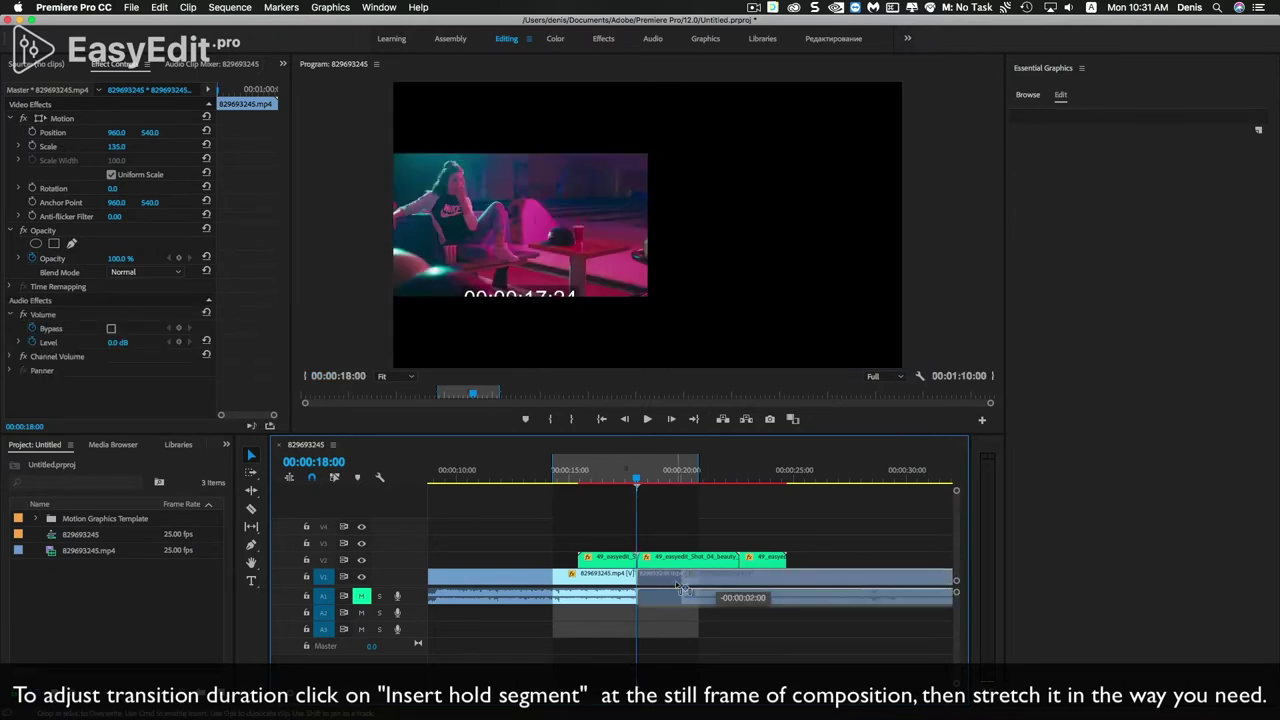
- Extend the work area over the longer transition and play it back from before the transition
{"action": "left_click_drag", "start_coordinate": [701, 474], "coordinate": [850, 474]}
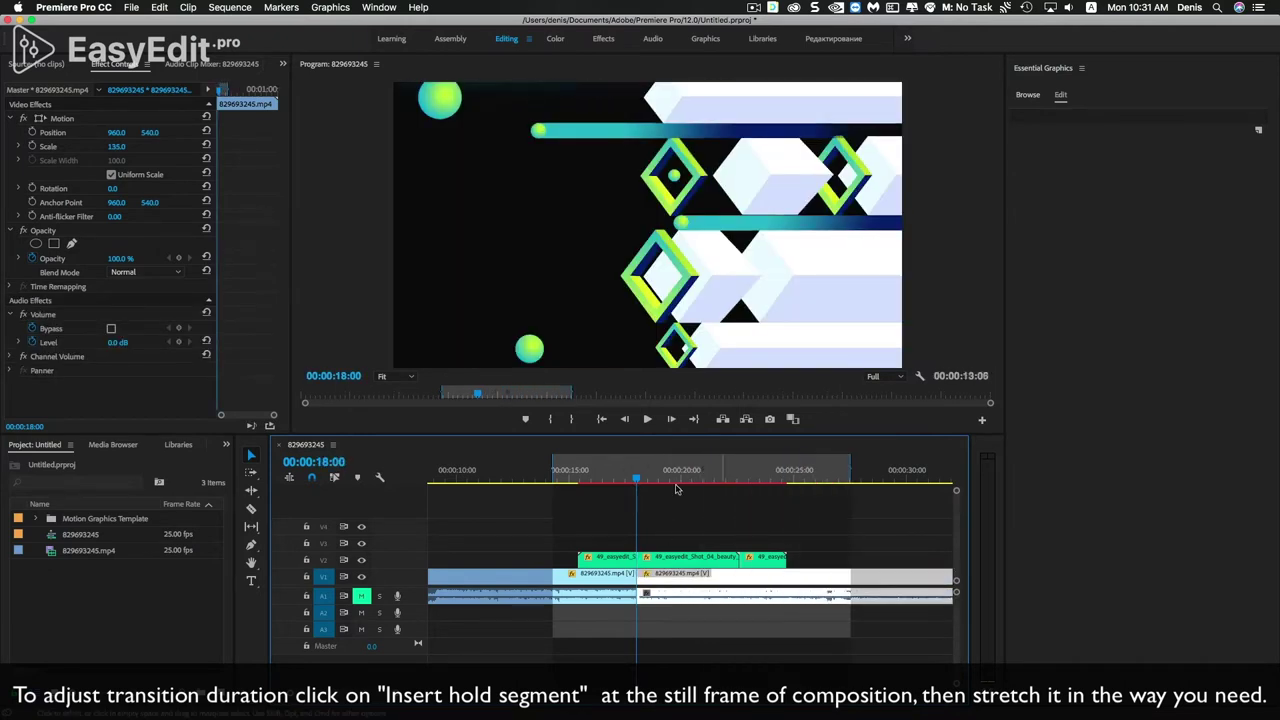
{"action": "left_click", "coordinate": [555, 483]}
{"action": "key", "text": "space"}
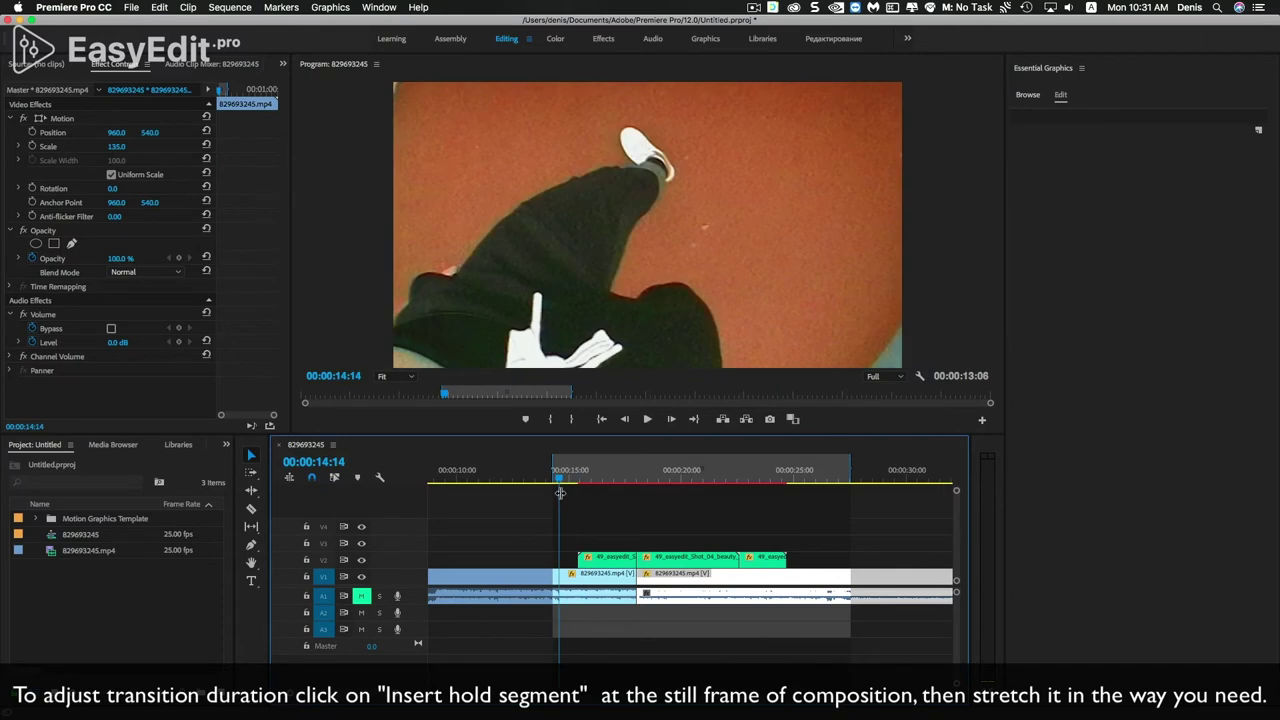